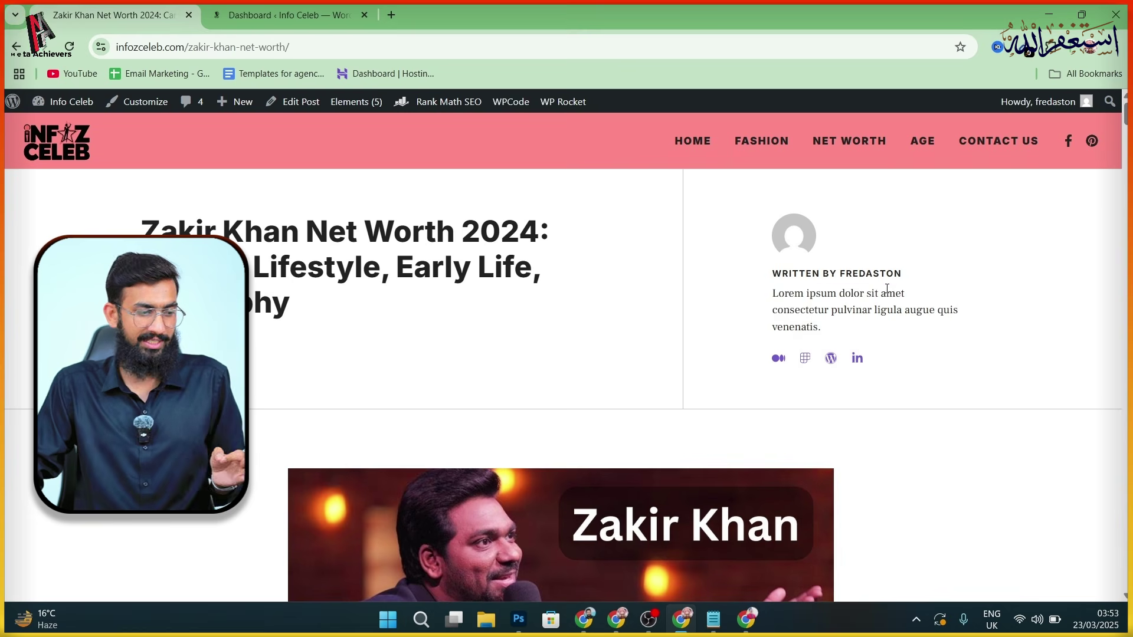
Check the author box's placeholder bio text on the article page.
{"action": "left_click_drag", "start_coordinate": [775, 295], "coordinate": [816, 327]}
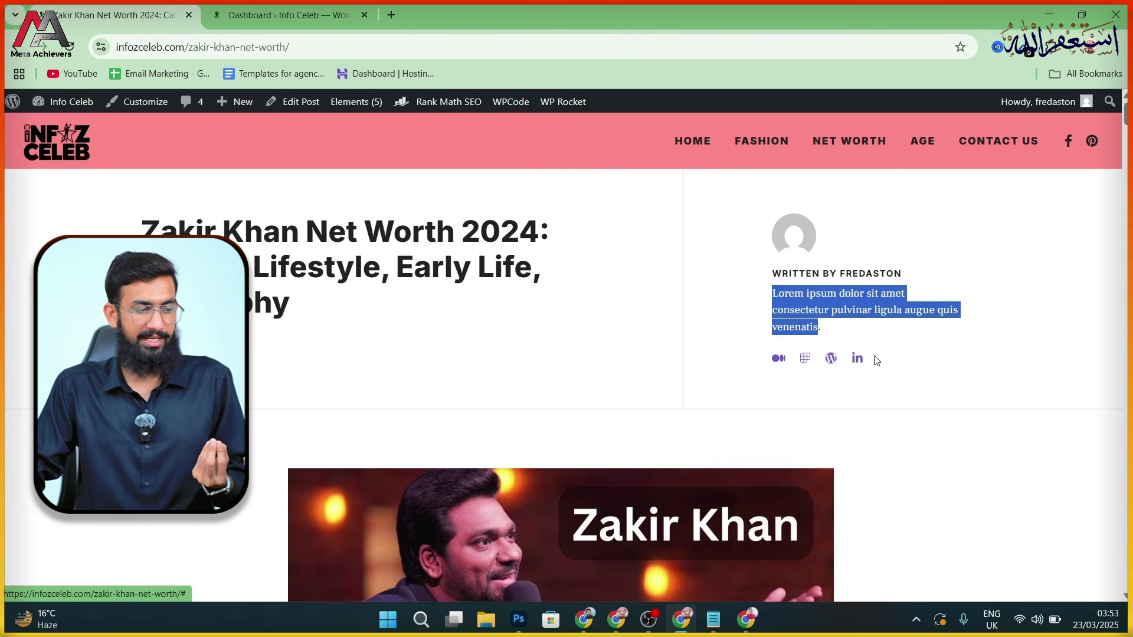
{"action": "left_click", "coordinate": [944, 238]}
{"action": "scroll", "coordinate": [629, 267], "scroll_direction": "down", "scroll_amount": 6}
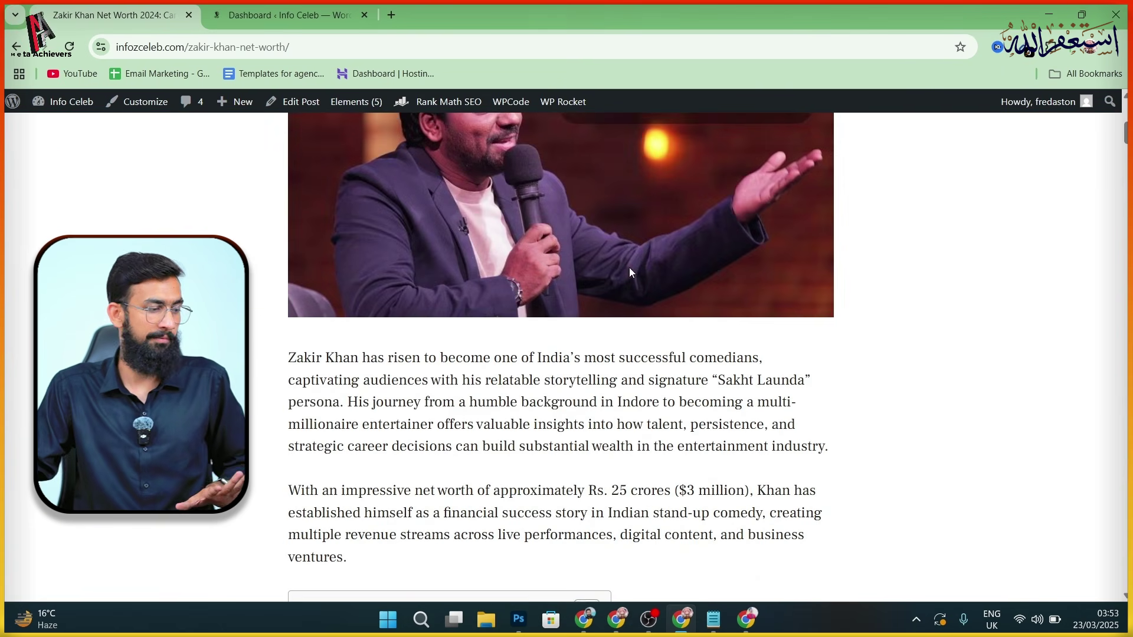
{"action": "scroll", "coordinate": [561, 354], "scroll_direction": "down", "scroll_amount": 20}
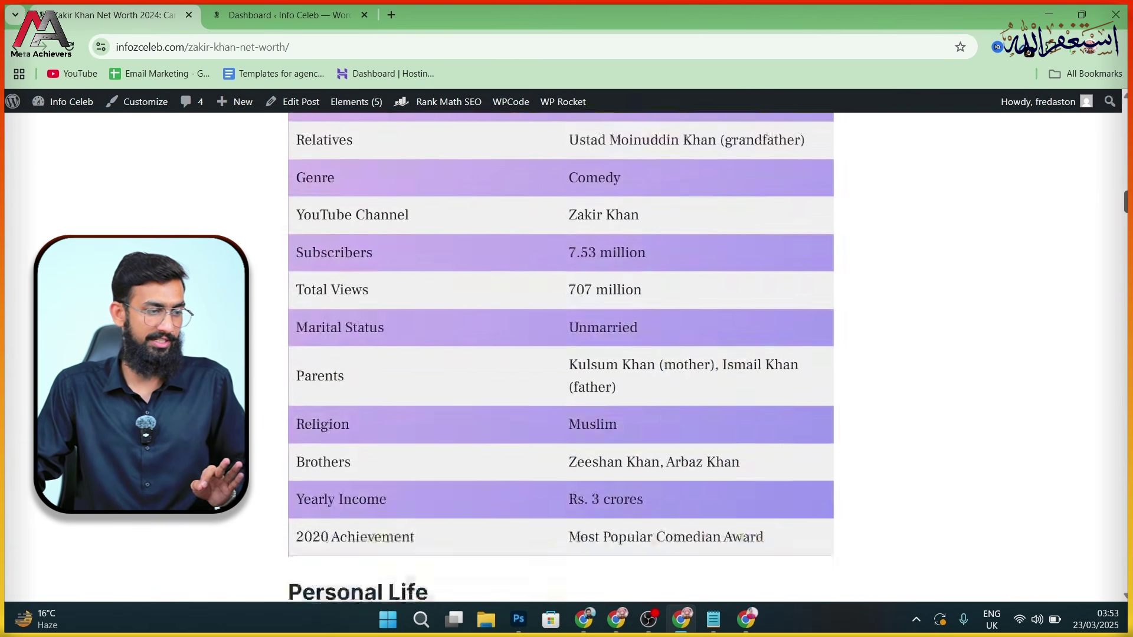
{"action": "scroll", "coordinate": [561, 354], "scroll_direction": "down", "scroll_amount": 20}
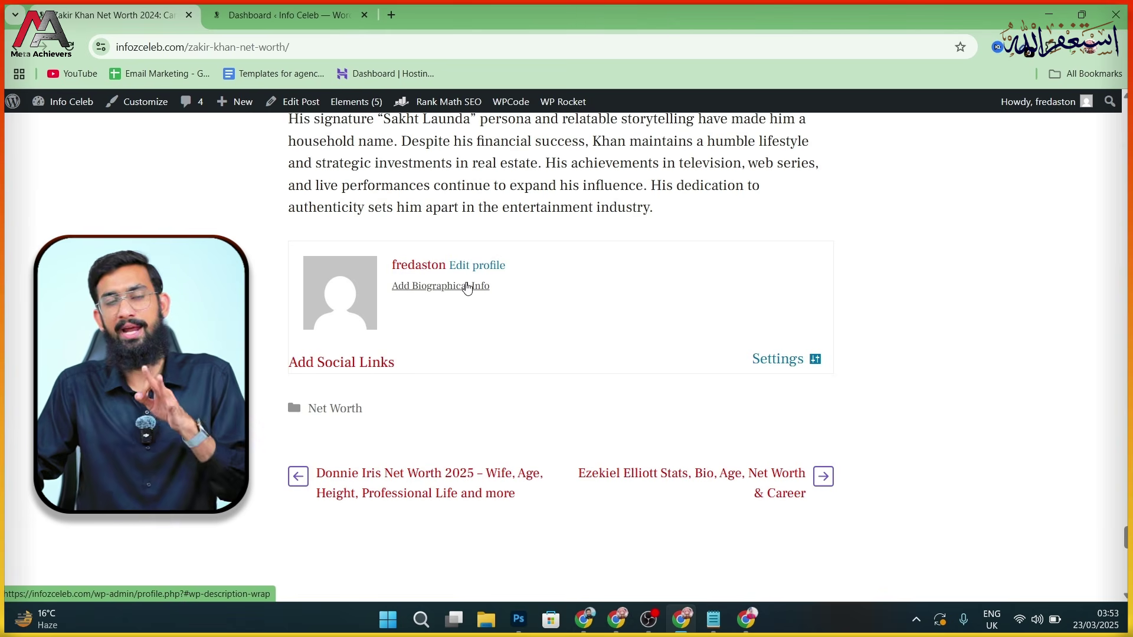
Go to the admin dashboard's All Users list.
{"action": "left_click", "coordinate": [334, 7]}
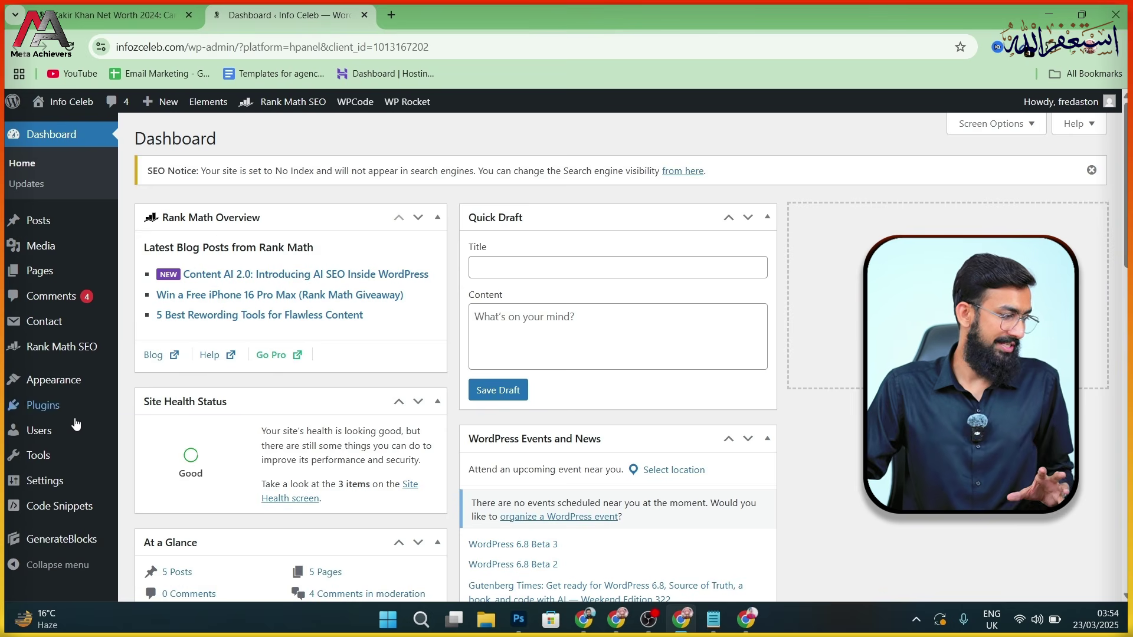
{"action": "mouse_move", "coordinate": [74, 433]}
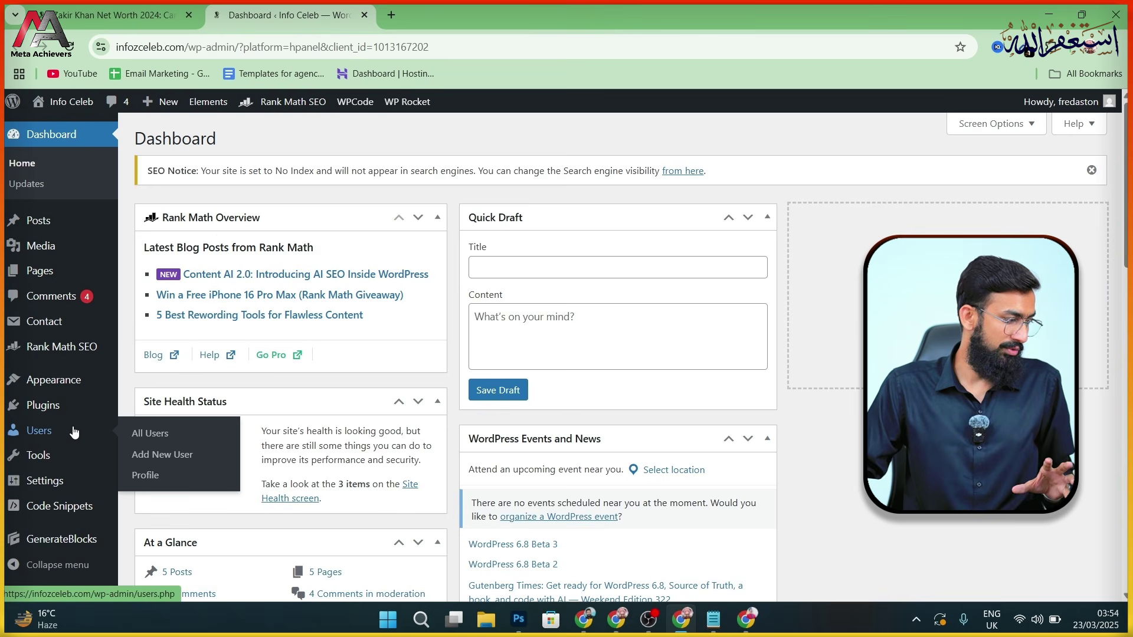
{"action": "left_click", "coordinate": [162, 434]}
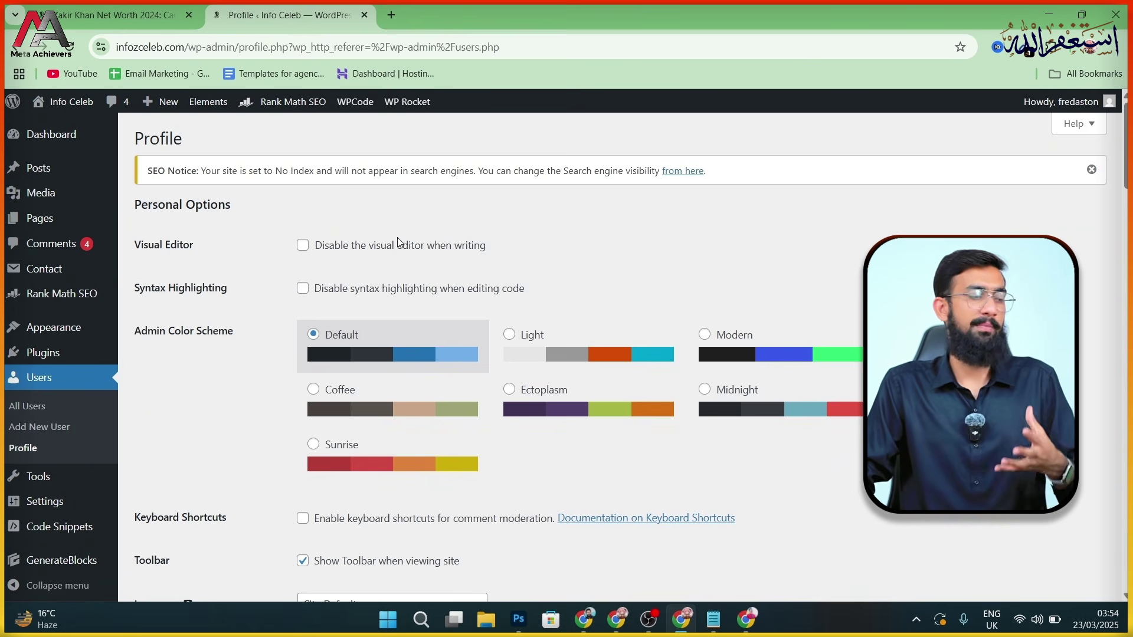
Enter the author's full name as First Name and choose it as the public display name.
{"action": "scroll", "coordinate": [397, 241], "scroll_direction": "down", "scroll_amount": 6}
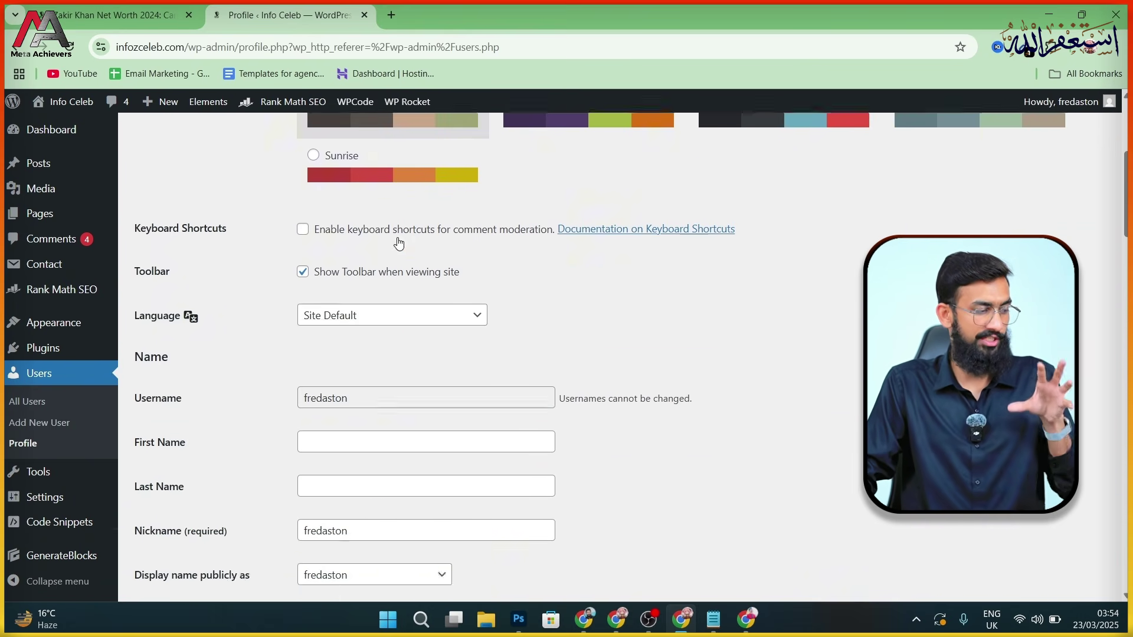
{"action": "left_click", "coordinate": [345, 364]}
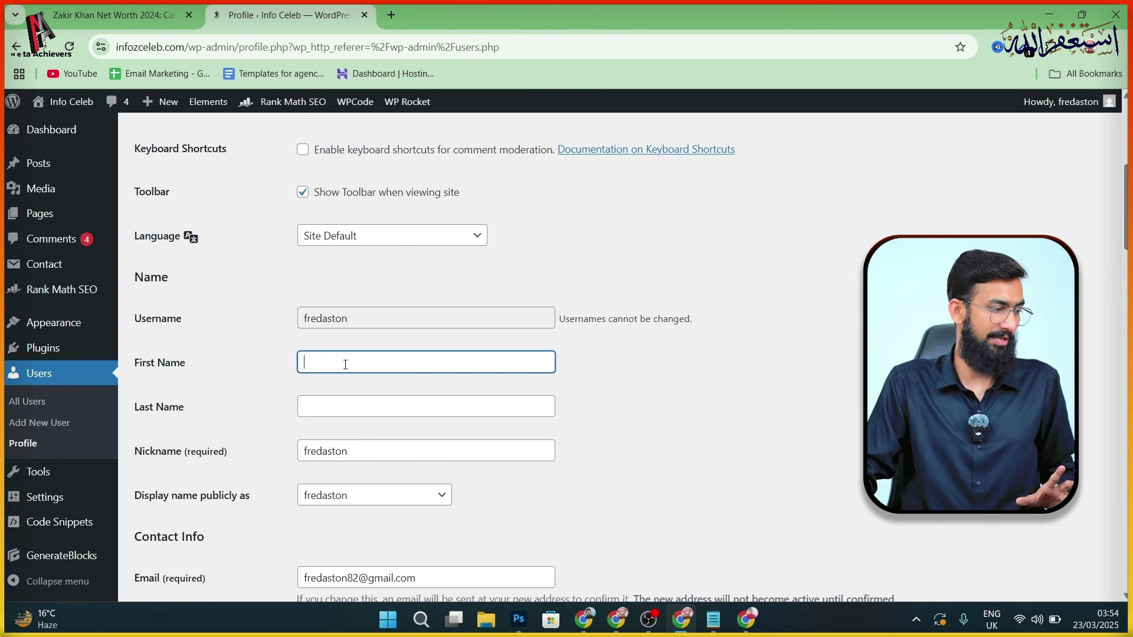
{"action": "type", "text": "Ghu"}
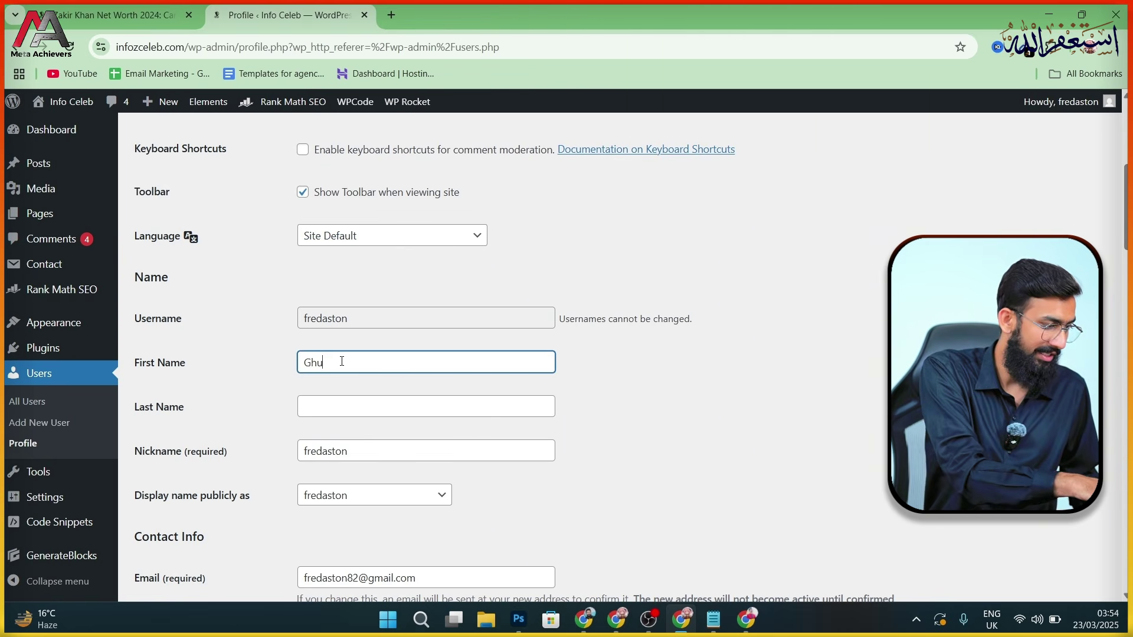
{"action": "type", "text": "fran"}
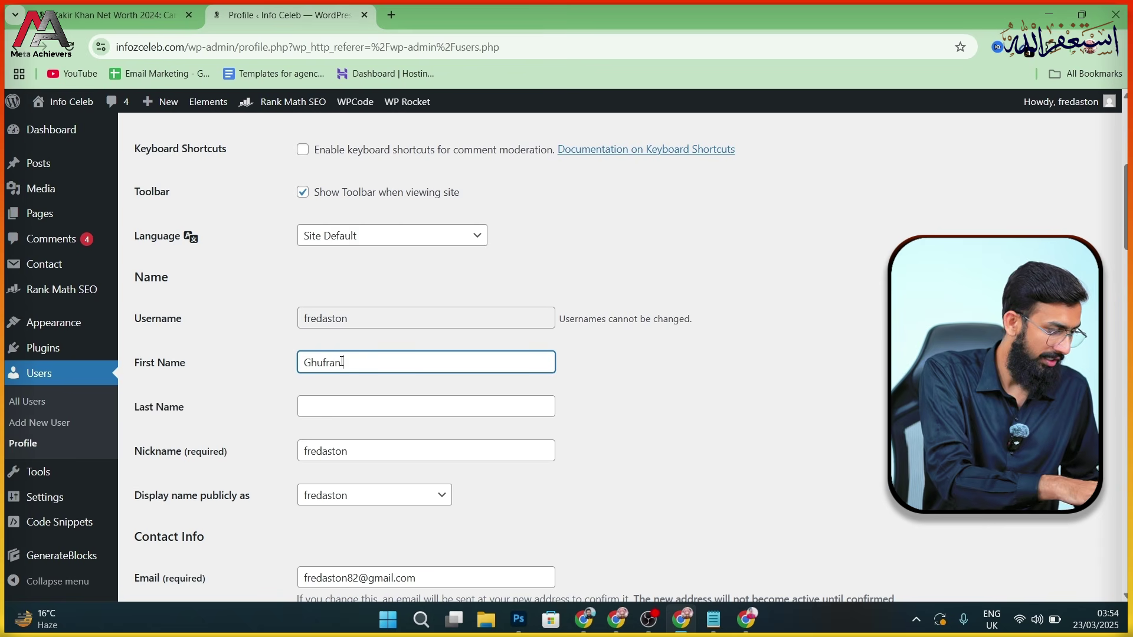
{"action": "type", "text": " Haadi"}
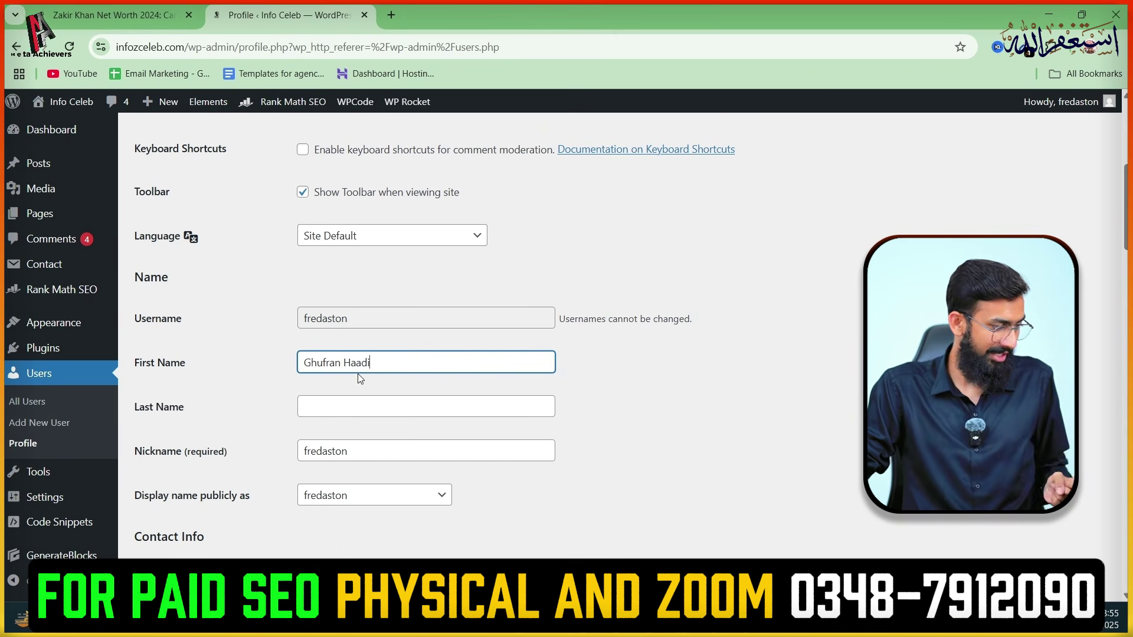
{"action": "scroll", "coordinate": [358, 374], "scroll_direction": "down", "scroll_amount": 3}
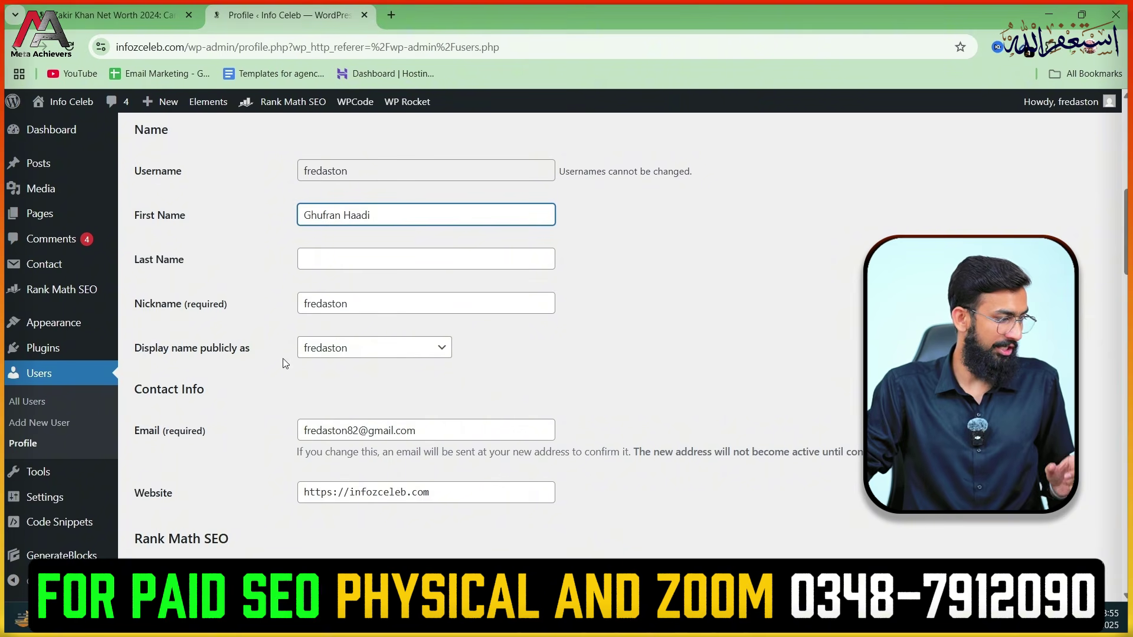
{"action": "left_click", "coordinate": [353, 354]}
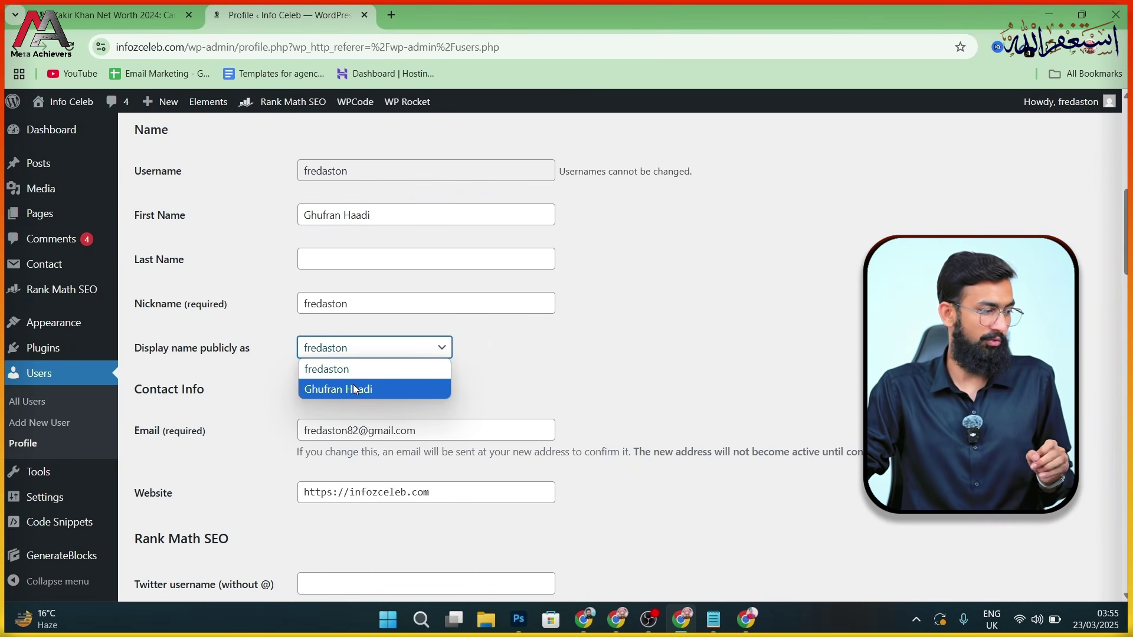
{"action": "left_click", "coordinate": [353, 386]}
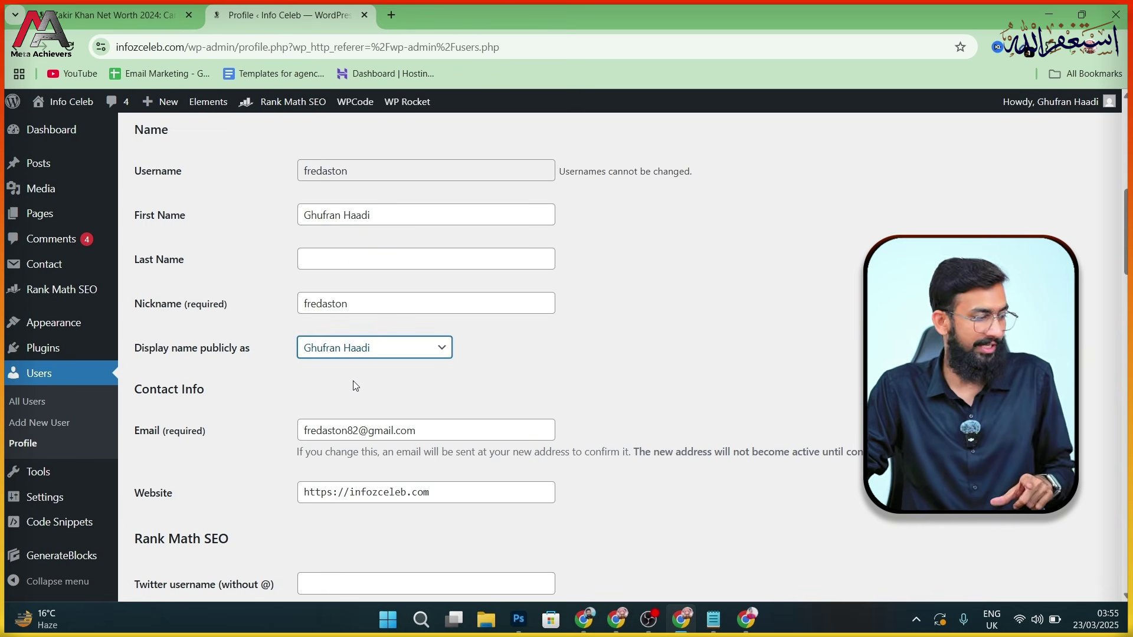
{"action": "scroll", "coordinate": [323, 304], "scroll_direction": "down", "scroll_amount": 3}
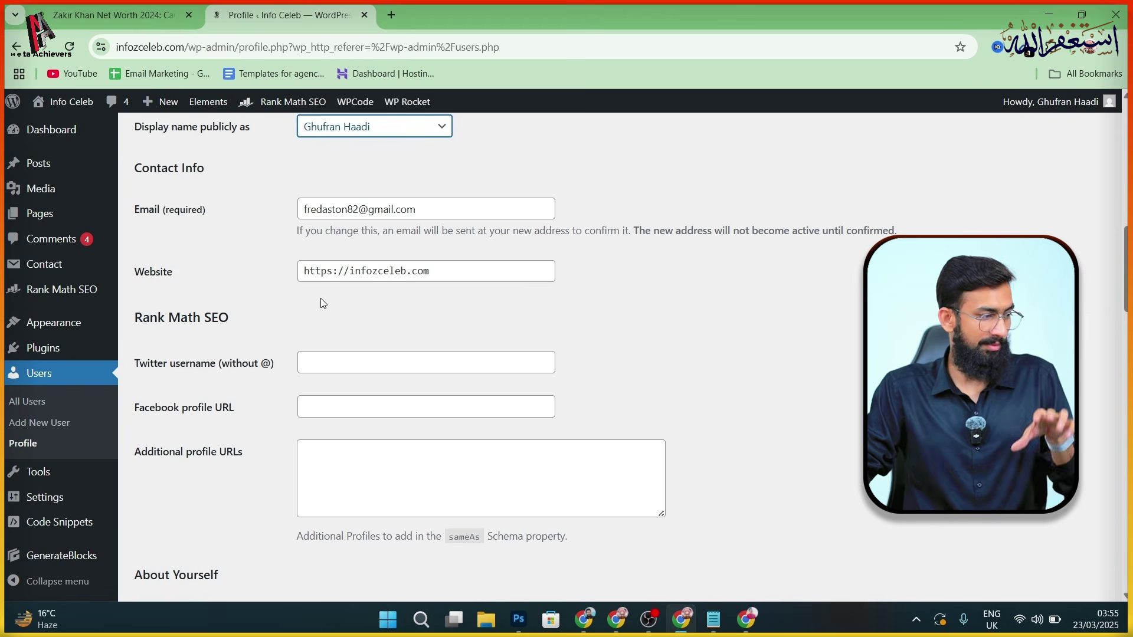
{"action": "scroll", "coordinate": [320, 298], "scroll_direction": "down", "scroll_amount": 3}
{"action": "scroll", "coordinate": [278, 259], "scroll_direction": "up", "scroll_amount": 2}
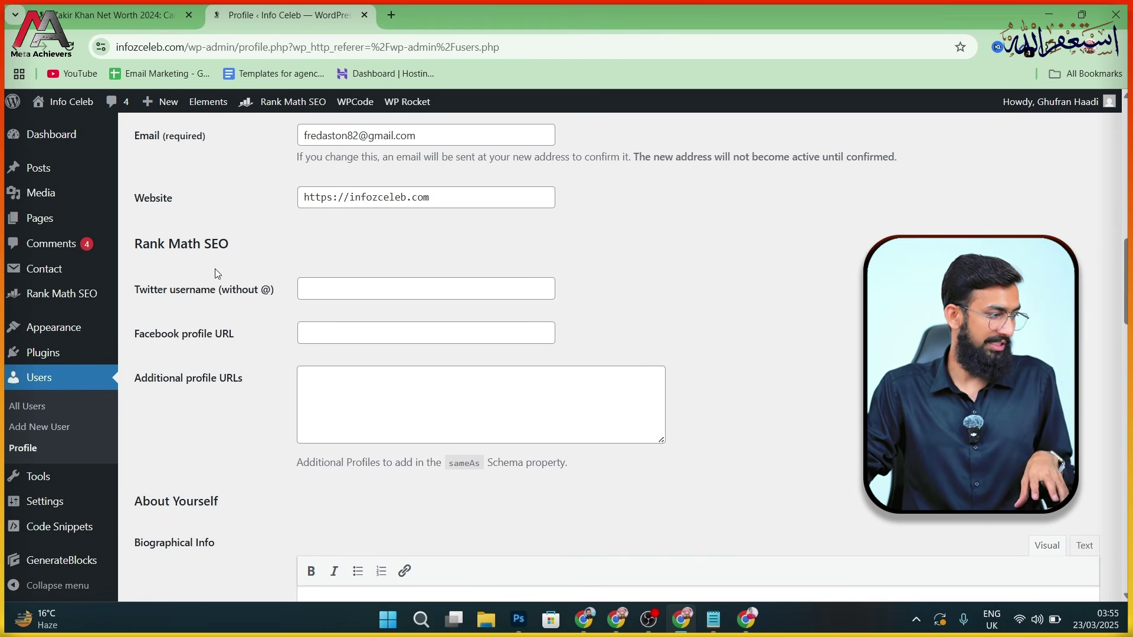
{"action": "scroll", "coordinate": [292, 303], "scroll_direction": "down", "scroll_amount": 4}
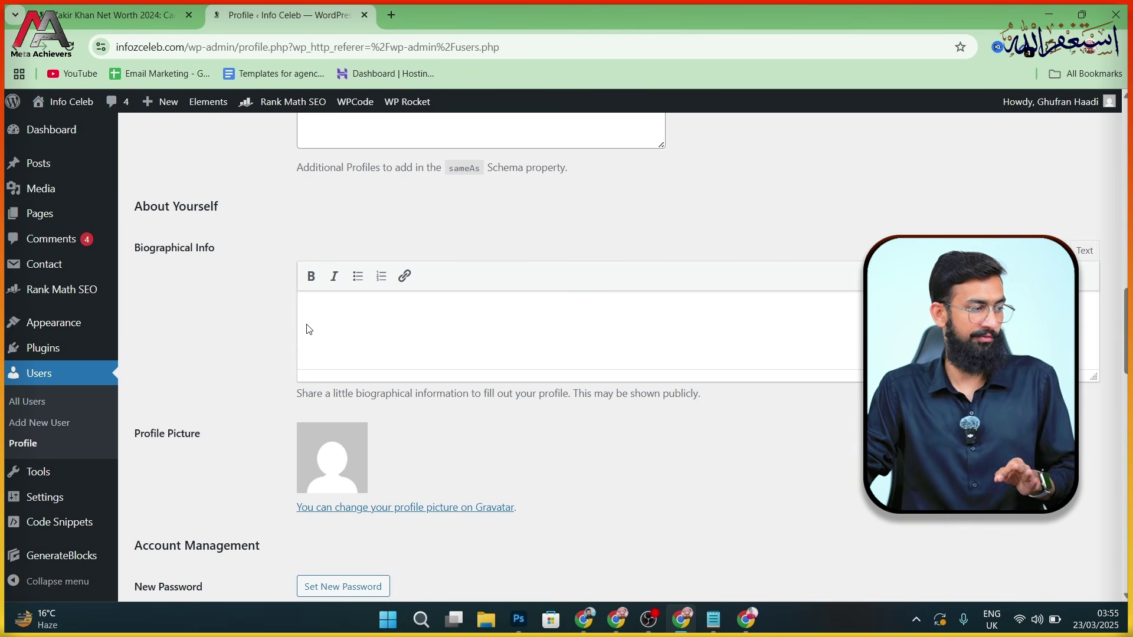
Select the whole prepared three-line bio in Notepad for copying.
{"action": "left_click", "coordinate": [714, 618]}
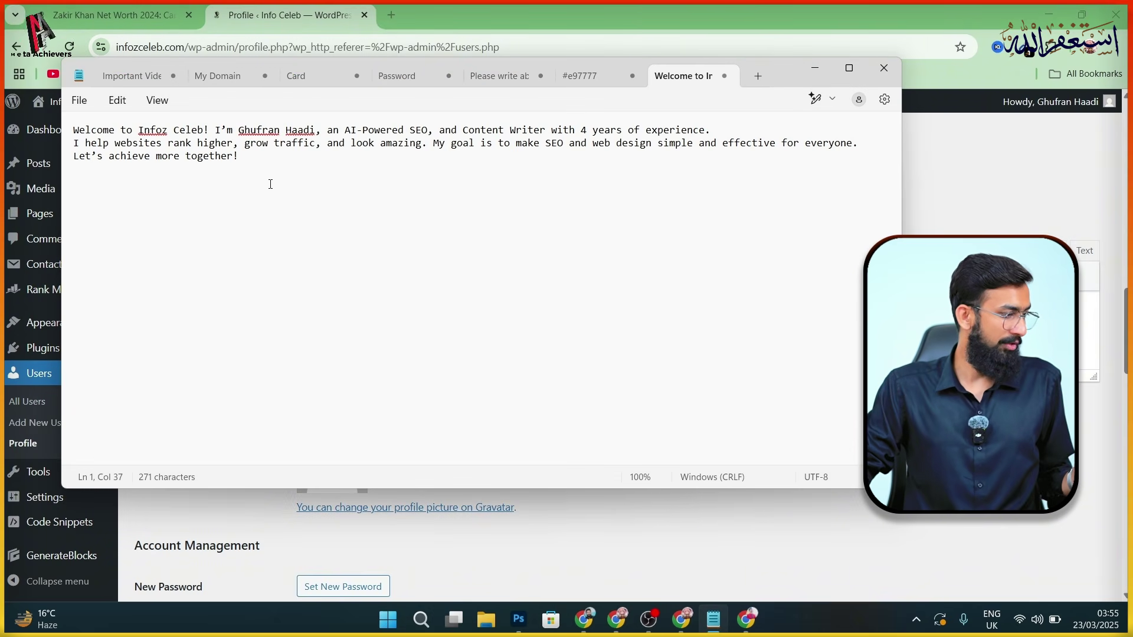
{"action": "left_click_drag", "start_coordinate": [239, 157], "coordinate": [65, 136]}
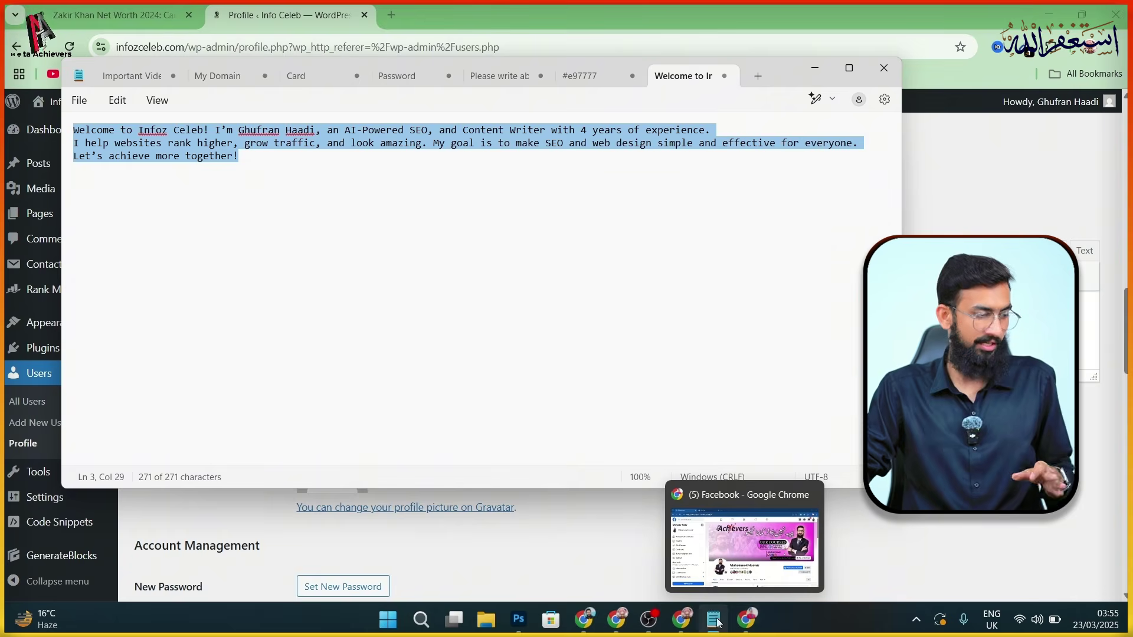
{"action": "mouse_move", "coordinate": [682, 620]}
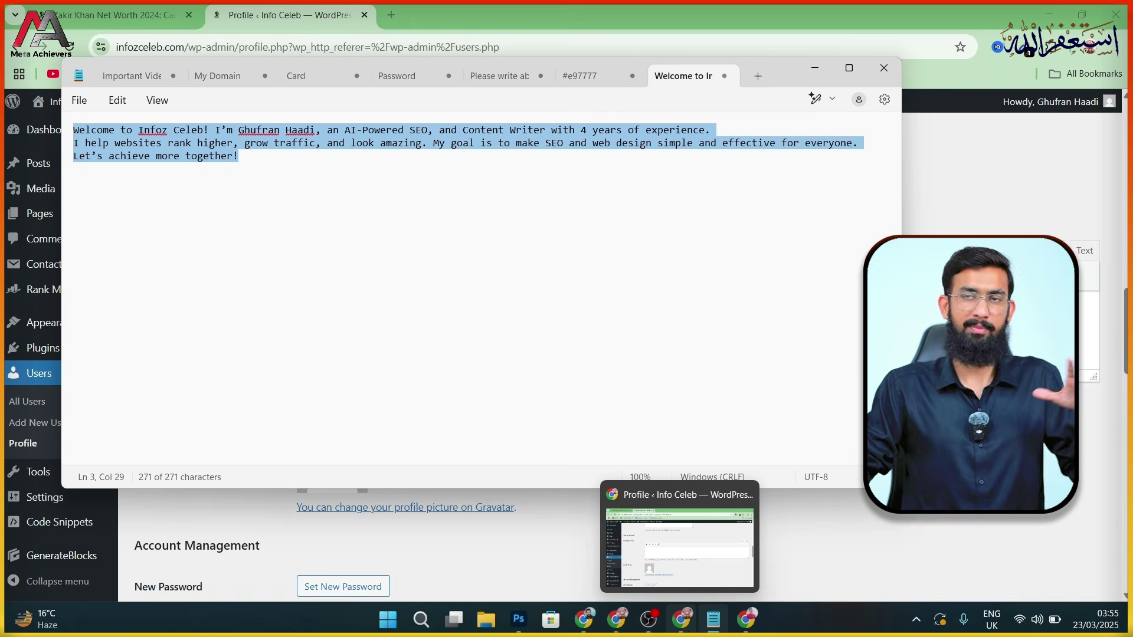
Paste the copied bio into the profile's Biographical Info box.
{"action": "left_click", "coordinate": [688, 632]}
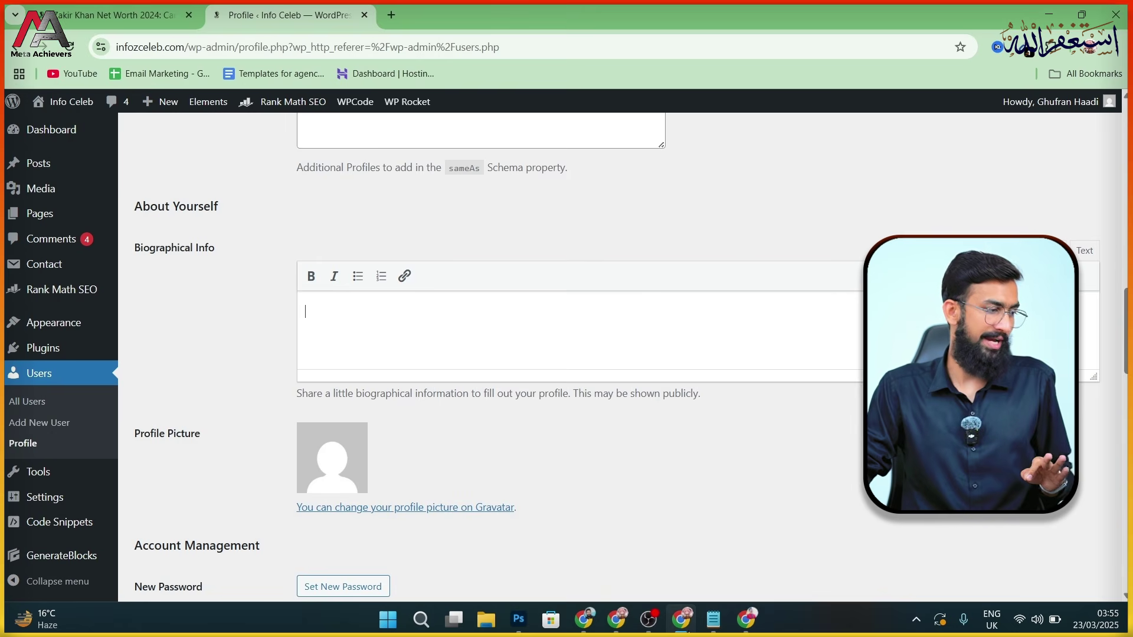
{"action": "key", "text": "ctrl+v"}
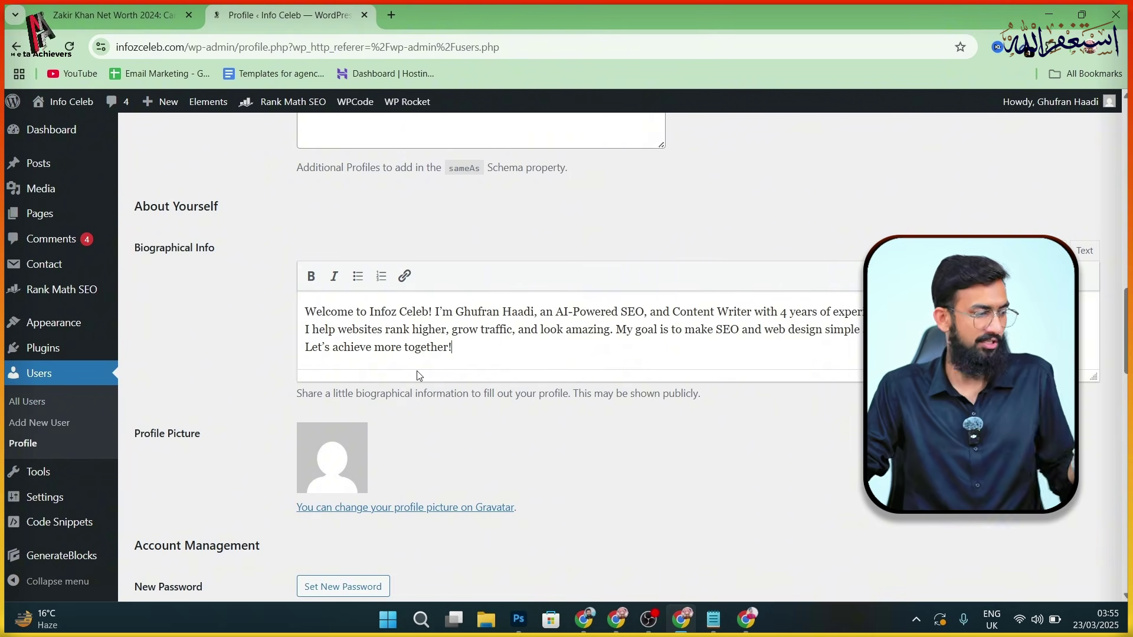
{"action": "scroll", "coordinate": [464, 346], "scroll_direction": "down", "scroll_amount": 1}
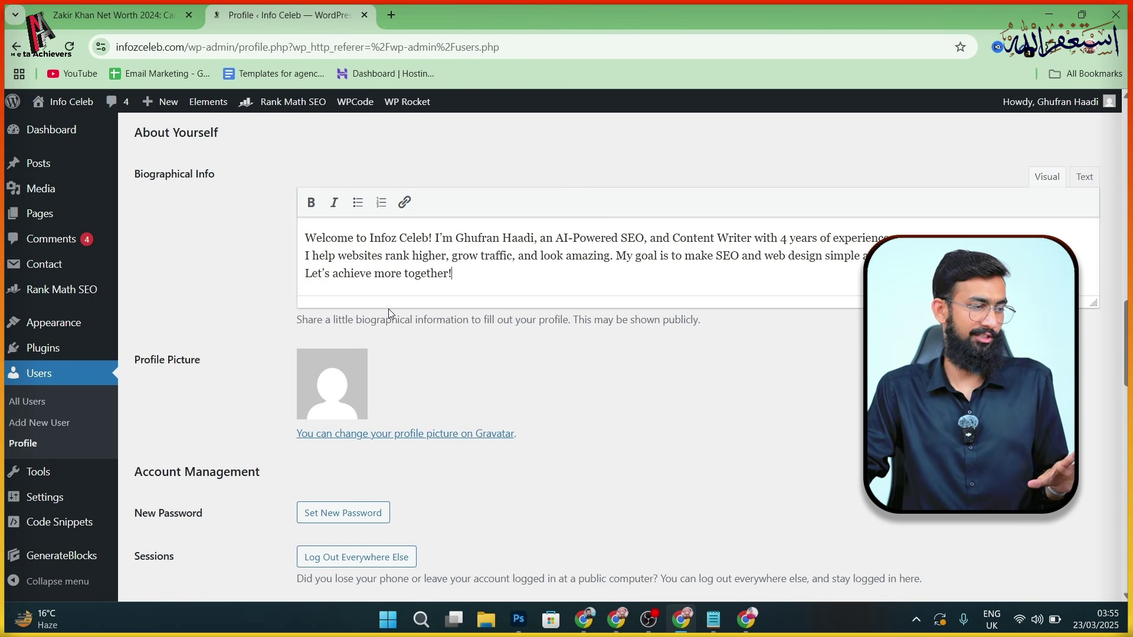
{"action": "scroll", "coordinate": [388, 309], "scroll_direction": "down", "scroll_amount": 1}
{"action": "scroll", "coordinate": [531, 244], "scroll_direction": "up", "scroll_amount": 1}
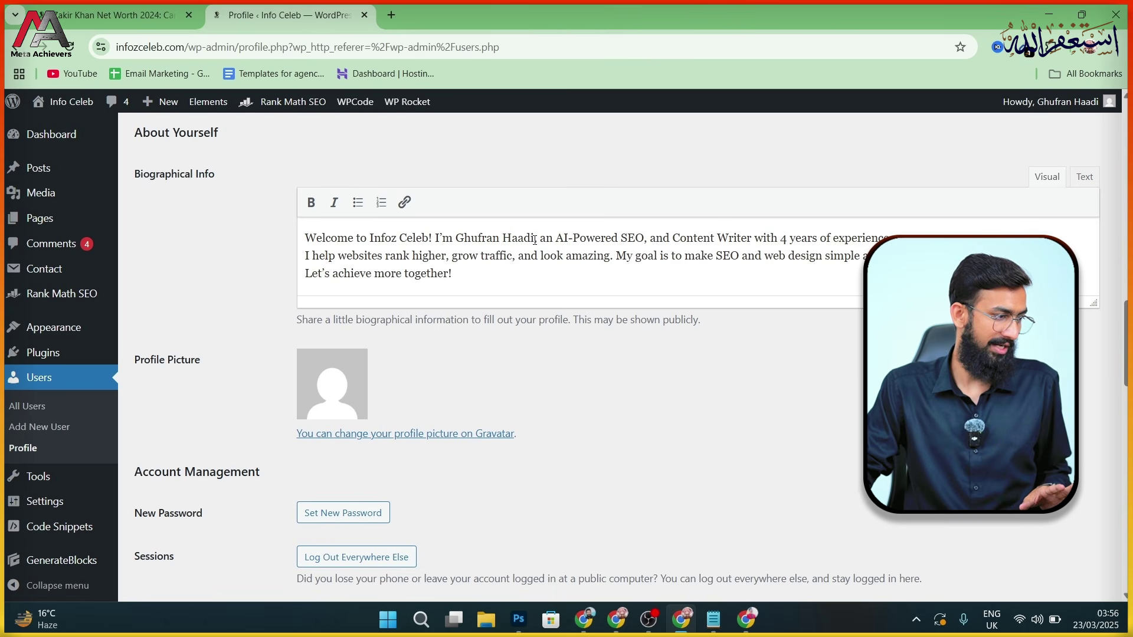
Bold the author's name, the closing line and '4 years' in the bio.
{"action": "left_click_drag", "start_coordinate": [535, 240], "coordinate": [465, 240]}
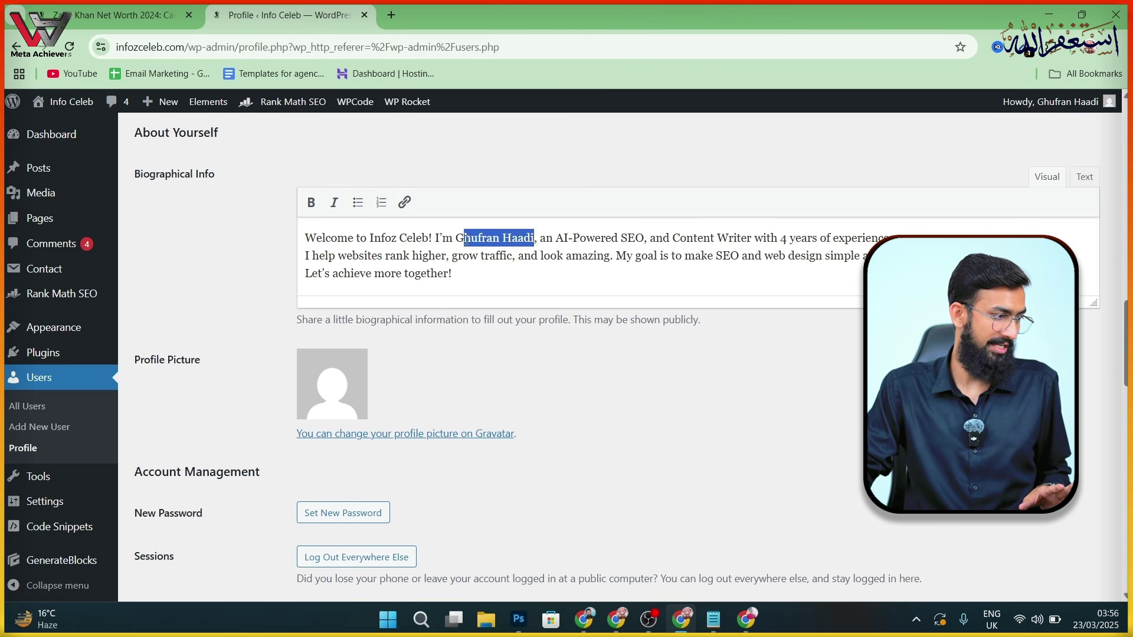
{"action": "left_click", "coordinate": [307, 207]}
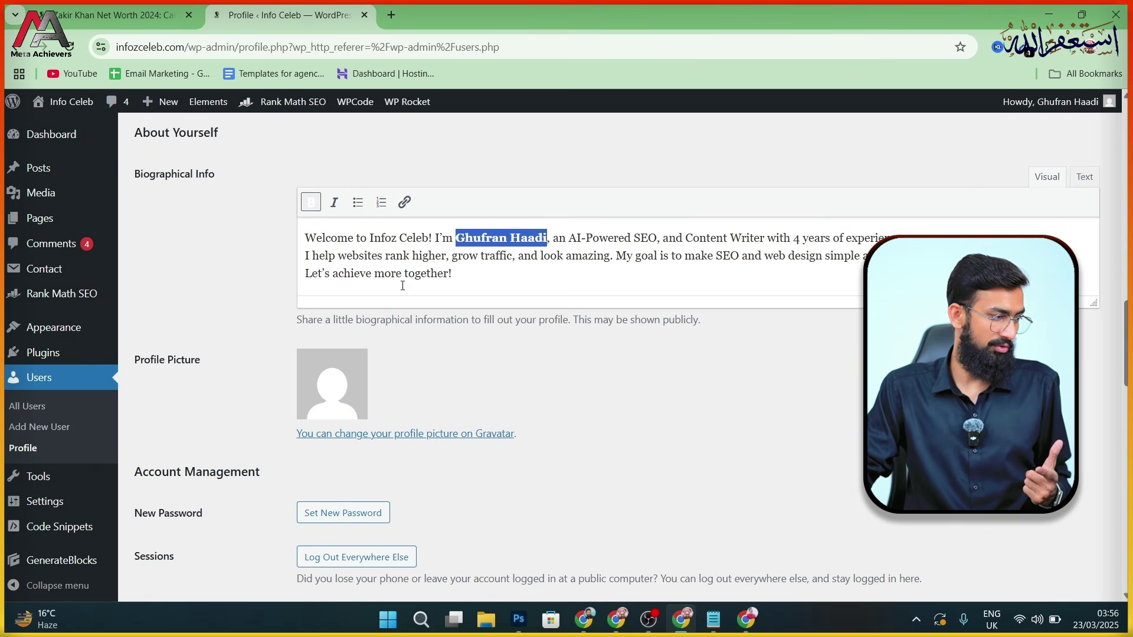
{"action": "left_click_drag", "start_coordinate": [447, 275], "coordinate": [286, 284]}
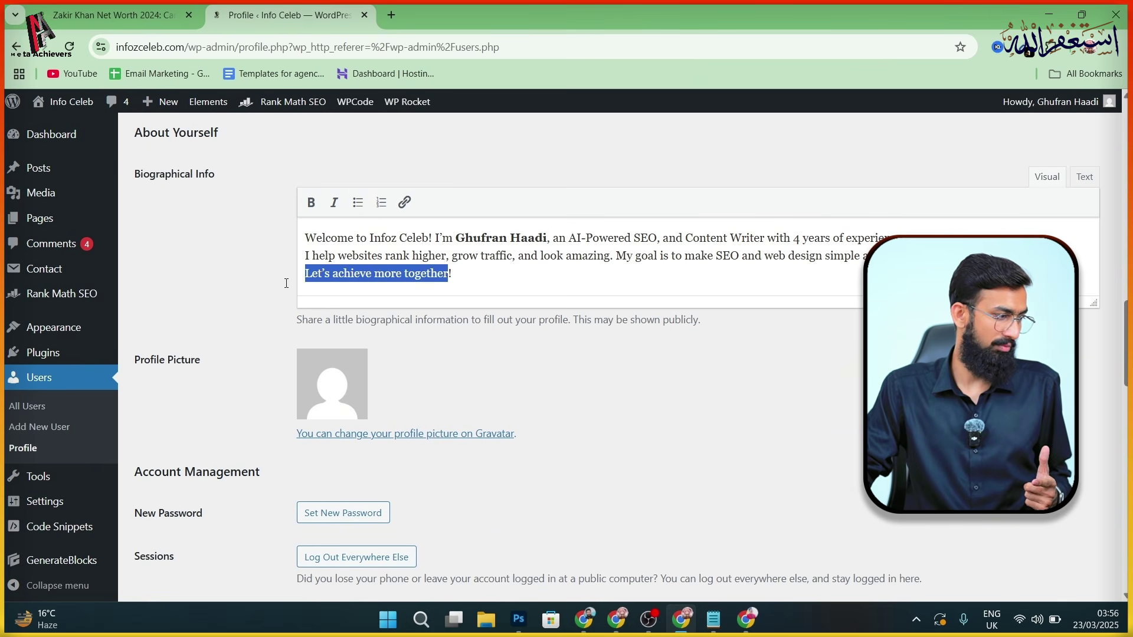
{"action": "left_click", "coordinate": [310, 205]}
{"action": "left_click", "coordinate": [569, 288]}
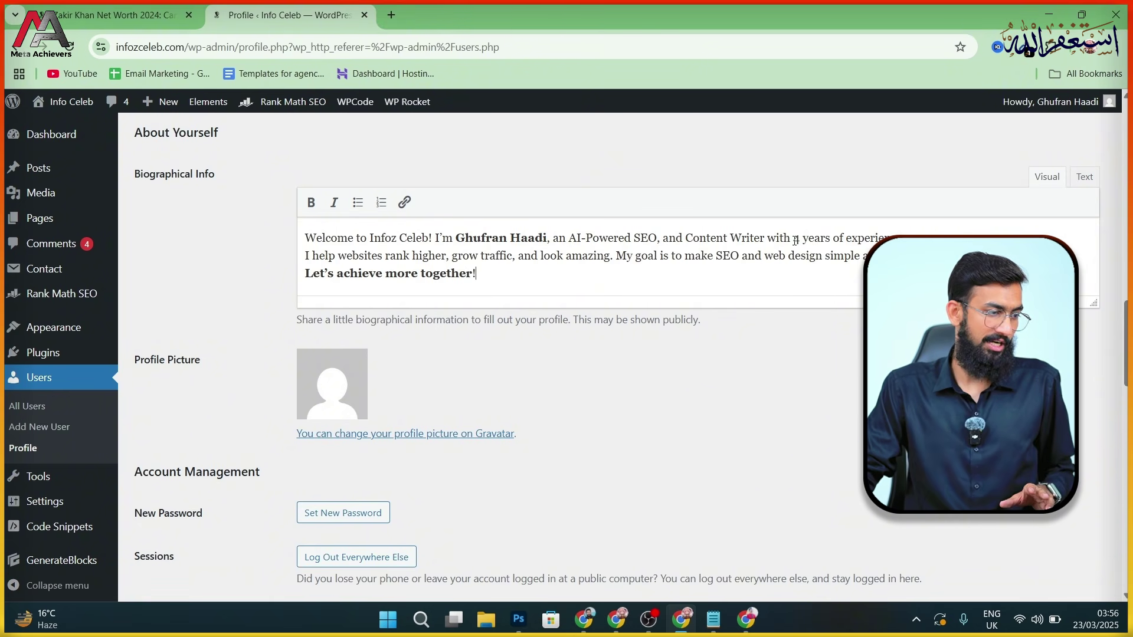
{"action": "left_click_drag", "start_coordinate": [796, 241], "coordinate": [834, 238]}
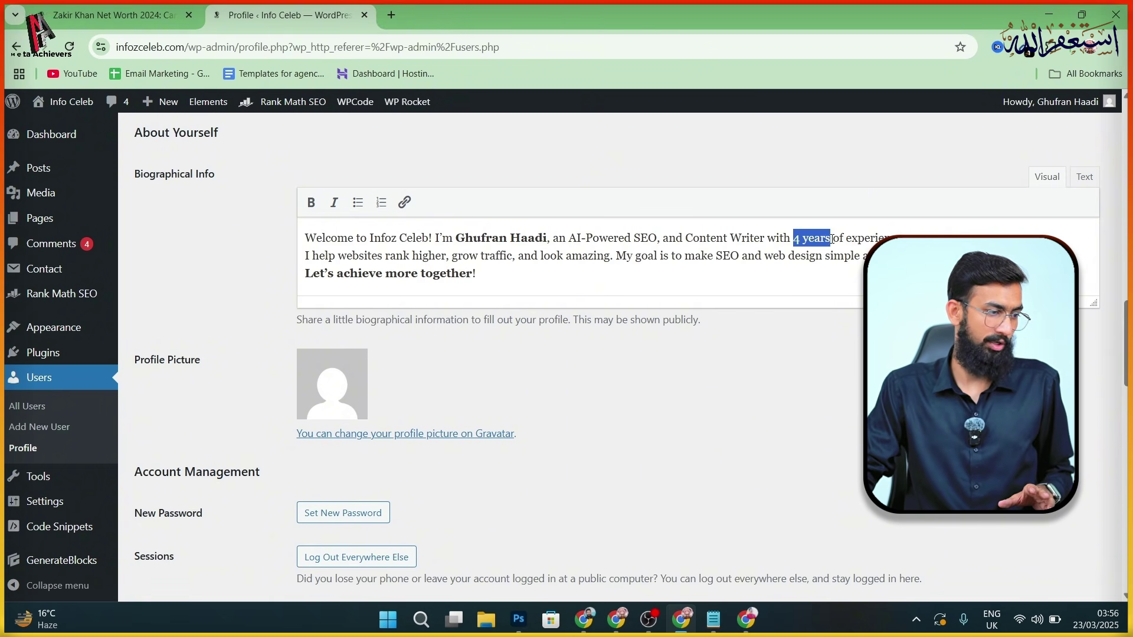
{"action": "left_click", "coordinate": [313, 205]}
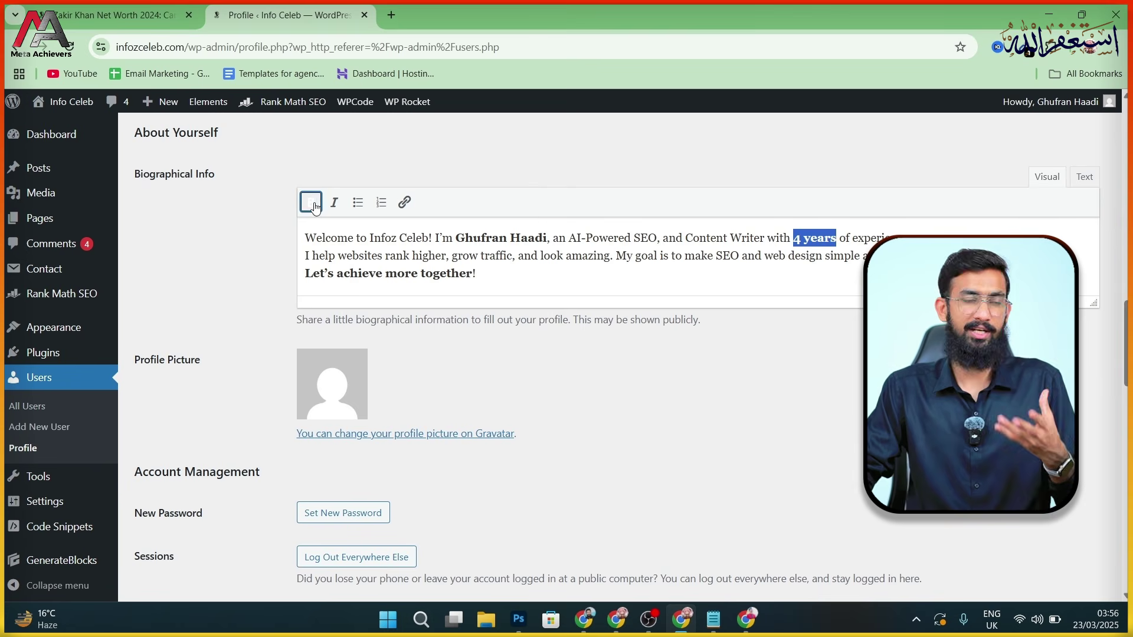
{"action": "left_click", "coordinate": [569, 289]}
Open the media library from Custom User Profile Image's Upload Image button.
{"action": "scroll", "coordinate": [516, 330], "scroll_direction": "down", "scroll_amount": 3}
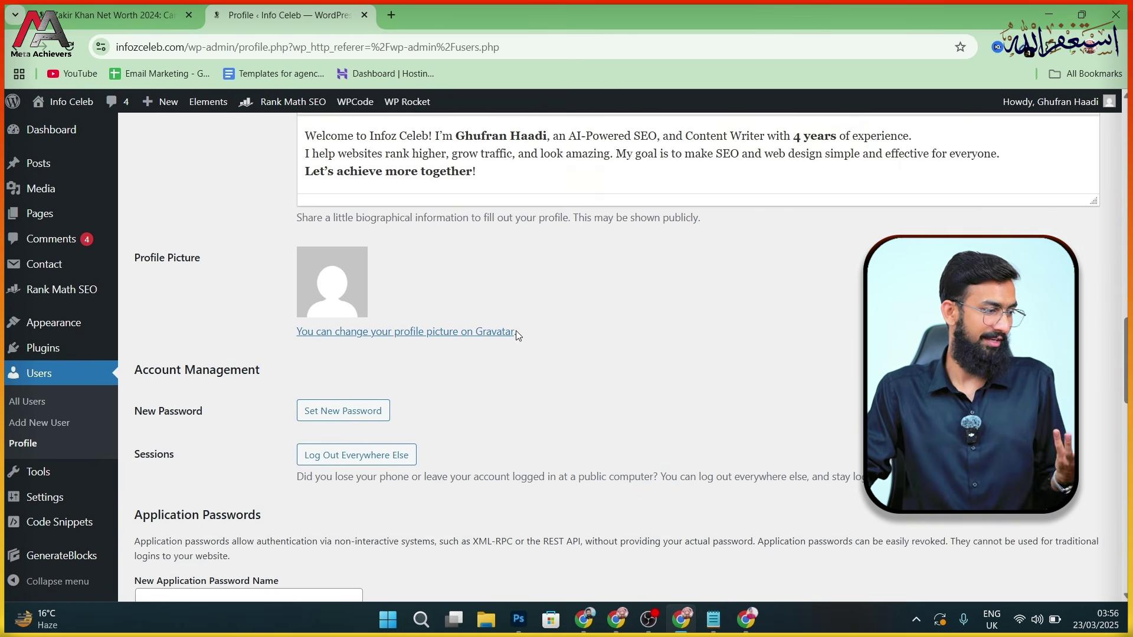
{"action": "scroll", "coordinate": [536, 324], "scroll_direction": "down", "scroll_amount": 5}
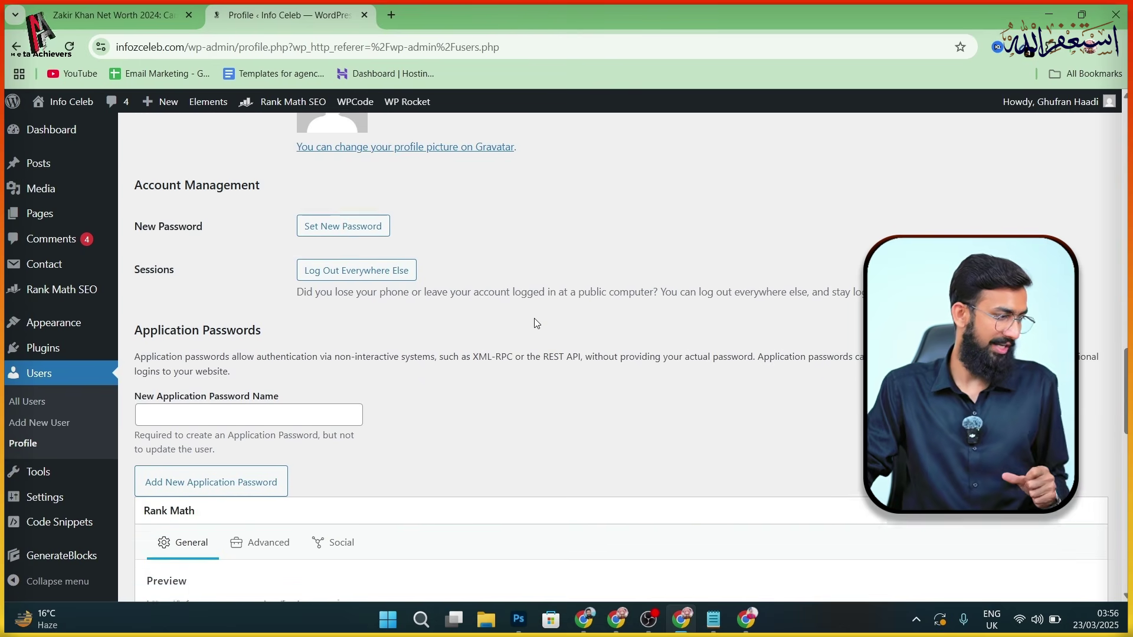
{"action": "scroll", "coordinate": [490, 272], "scroll_direction": "down", "scroll_amount": 4}
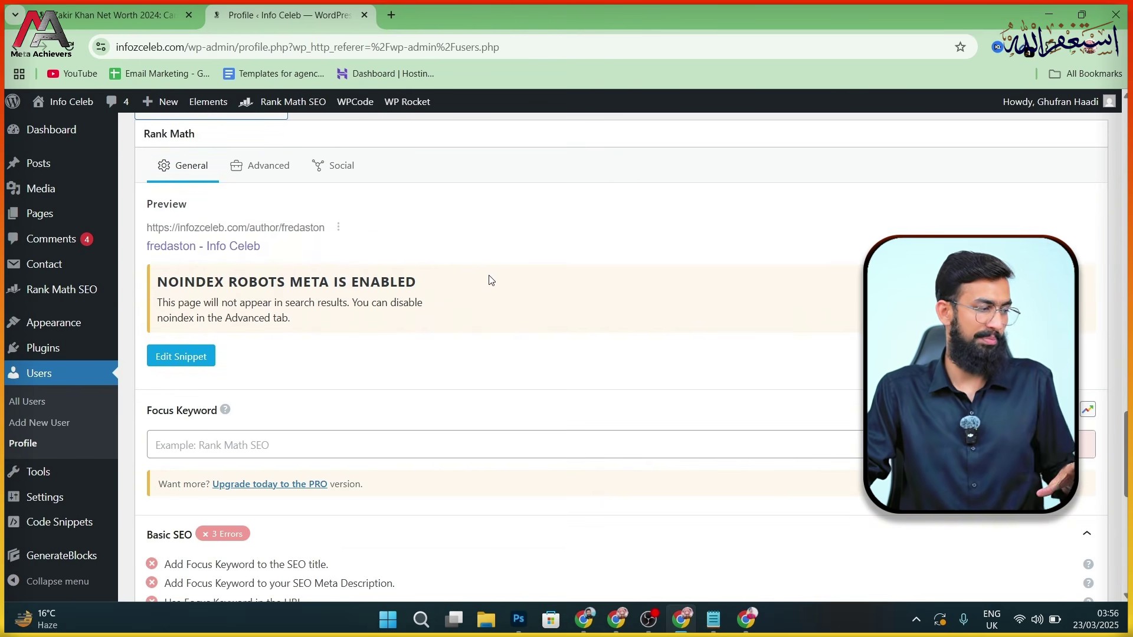
{"action": "scroll", "coordinate": [489, 279], "scroll_direction": "down", "scroll_amount": 8}
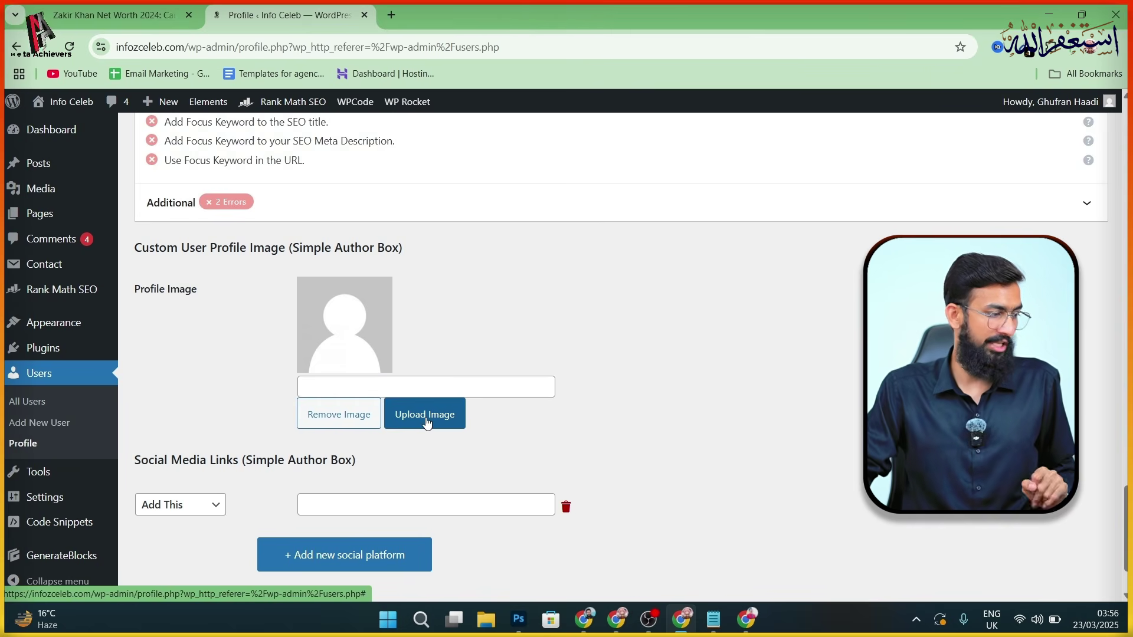
{"action": "left_click", "coordinate": [425, 416]}
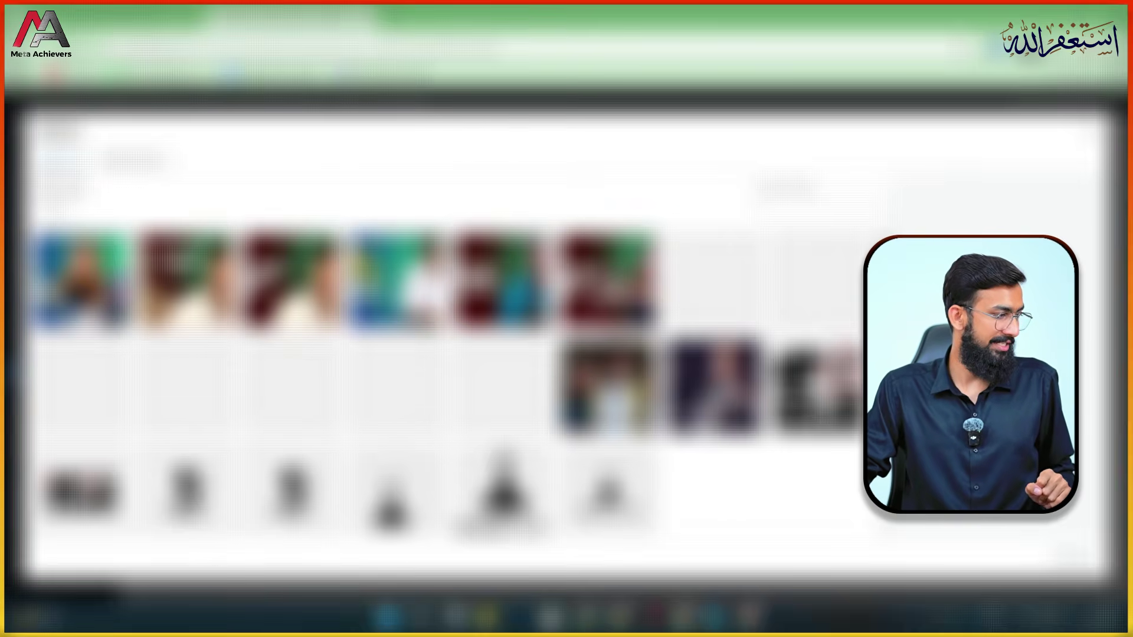
Upload the portrait photo 11-scaled.jpg from the computer to the media library.
{"action": "left_click", "coordinate": [67, 161]}
{"action": "left_click", "coordinate": [567, 361]}
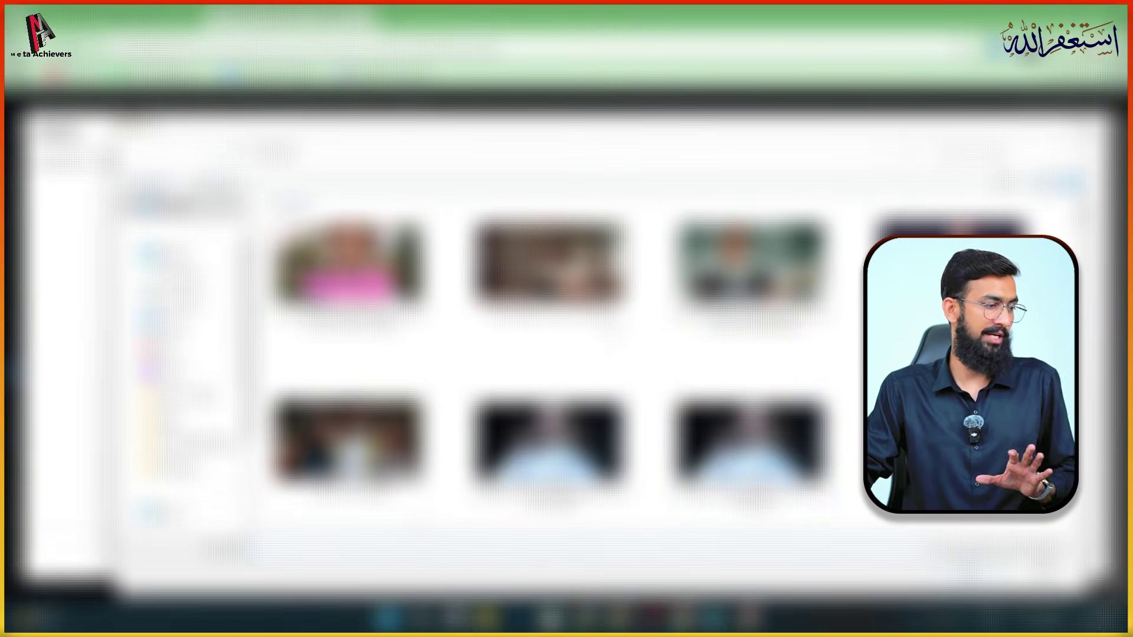
{"action": "scroll", "coordinate": [953, 284], "scroll_direction": "down", "scroll_amount": 15}
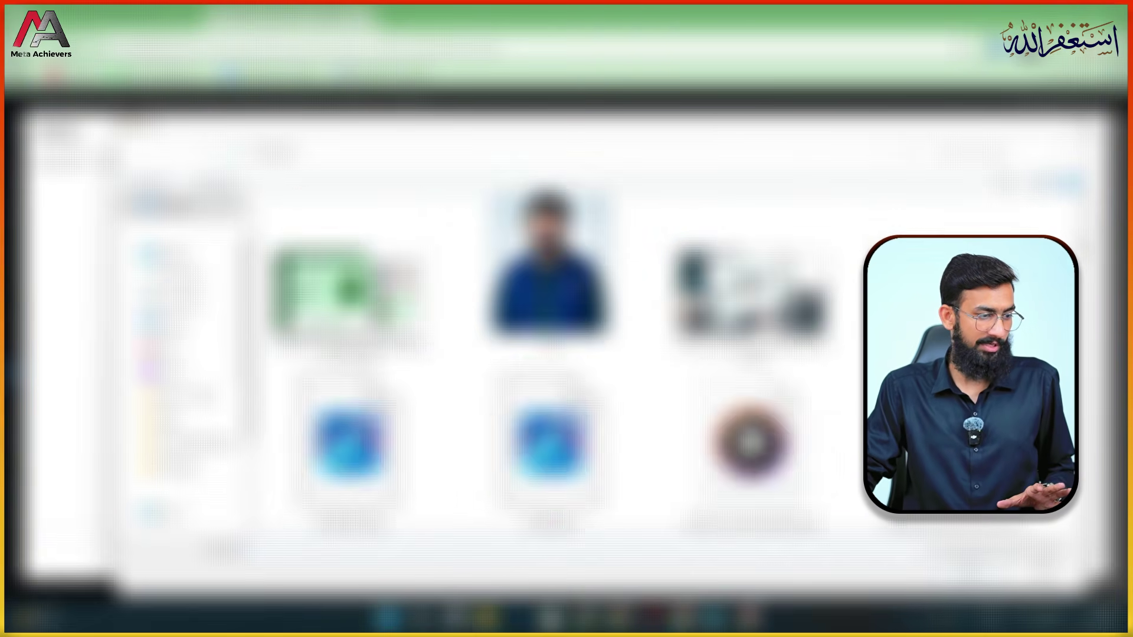
{"action": "scroll", "coordinate": [549, 366], "scroll_direction": "down", "scroll_amount": 12}
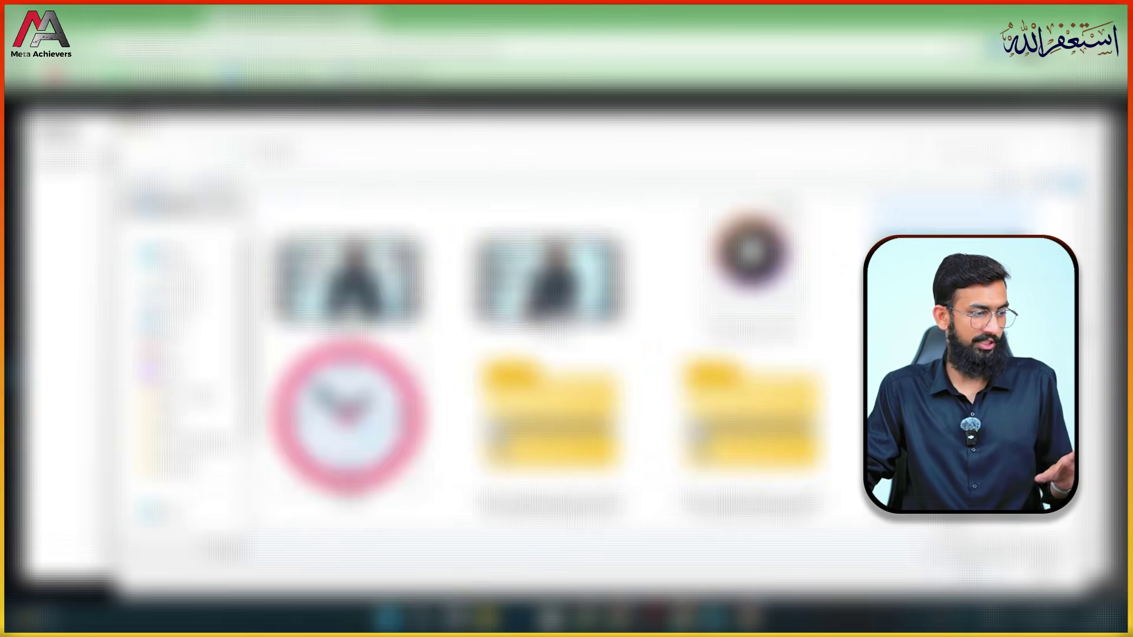
{"action": "scroll", "coordinate": [549, 366], "scroll_direction": "down", "scroll_amount": 12}
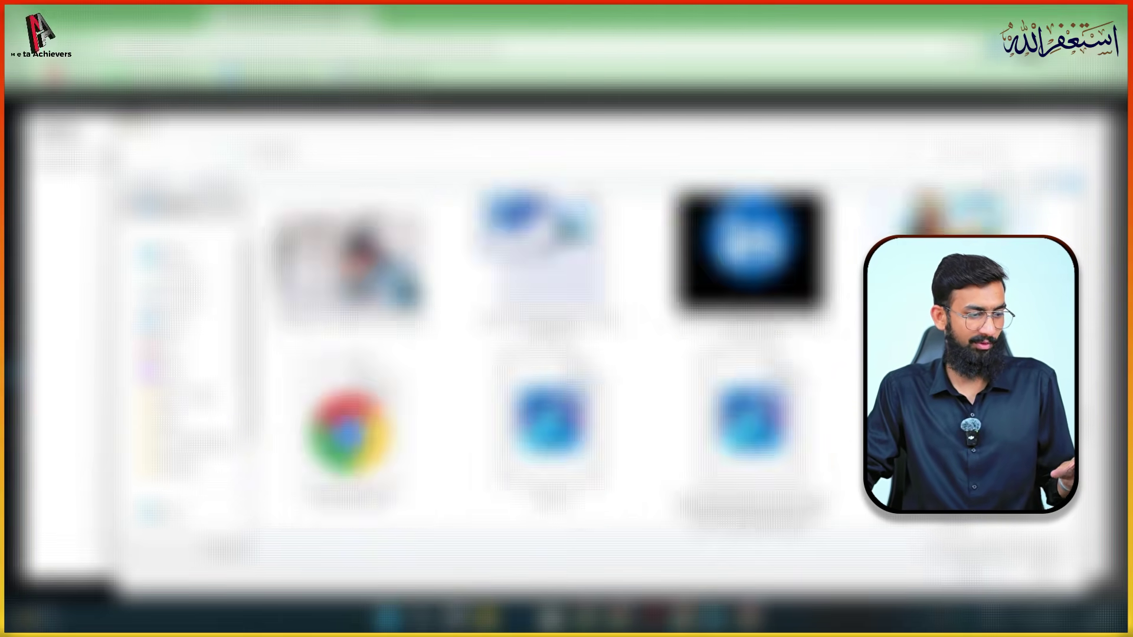
{"action": "scroll", "coordinate": [549, 366], "scroll_direction": "down", "scroll_amount": 8}
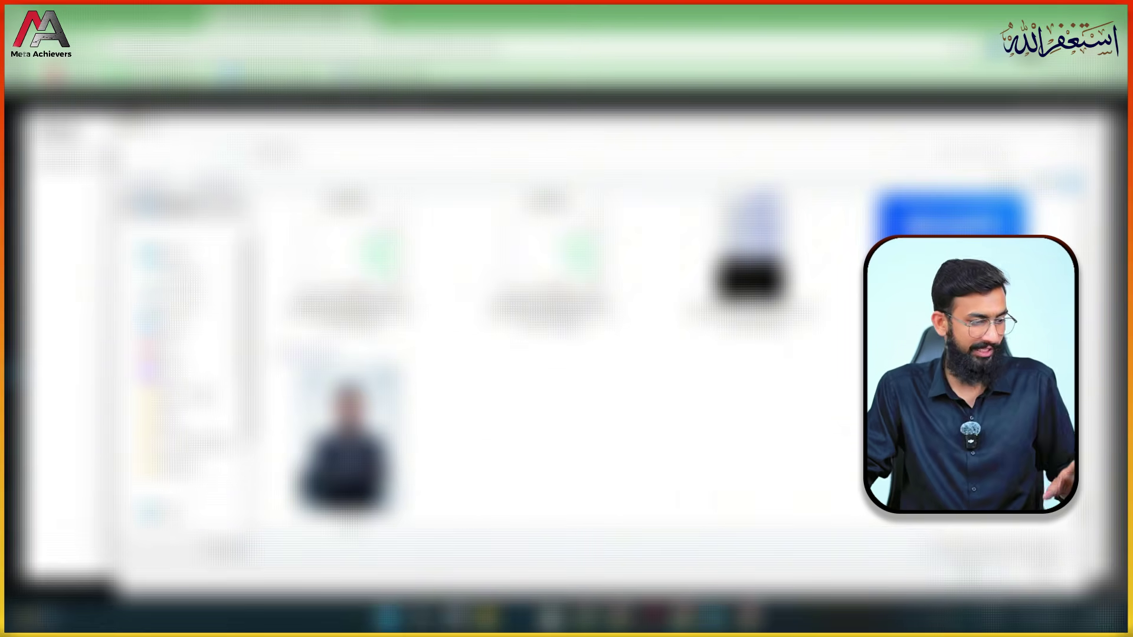
{"action": "left_click", "coordinate": [351, 444]}
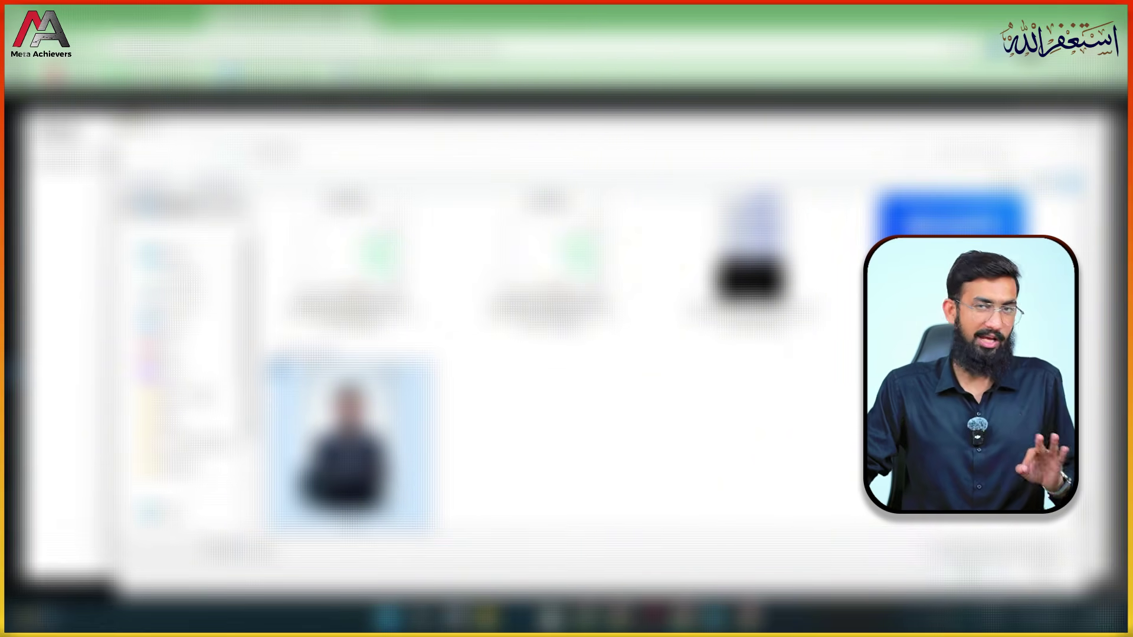
{"action": "left_click", "coordinate": [976, 575]}
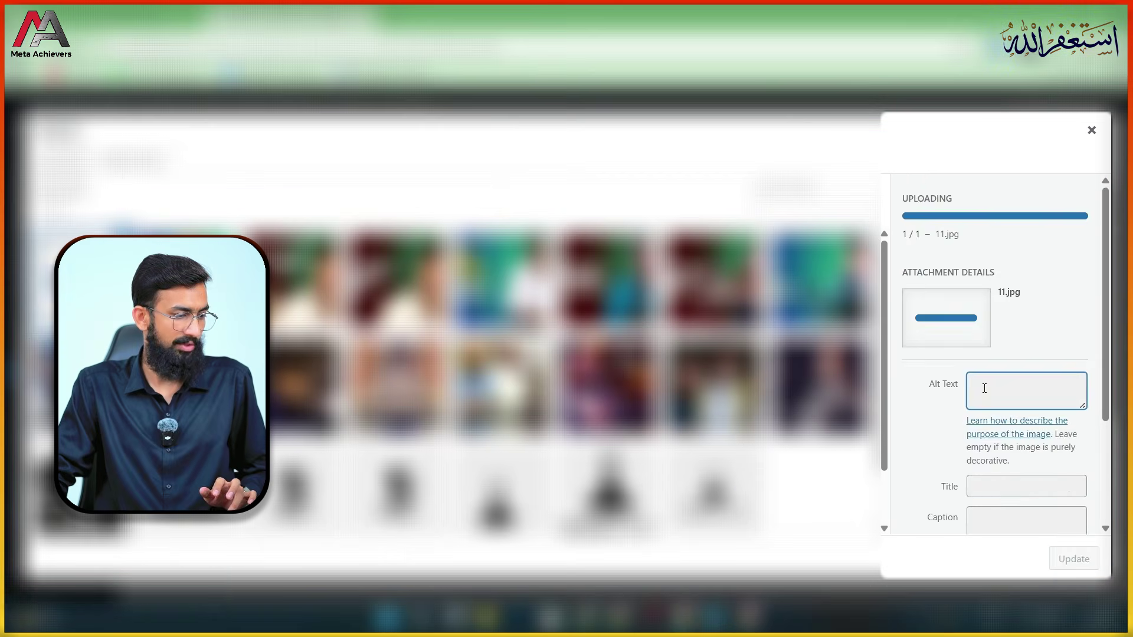
Give the portrait the author's name as alt text and description, then use it as profile image.
{"action": "scroll", "coordinate": [983, 390], "scroll_direction": "down", "scroll_amount": 4}
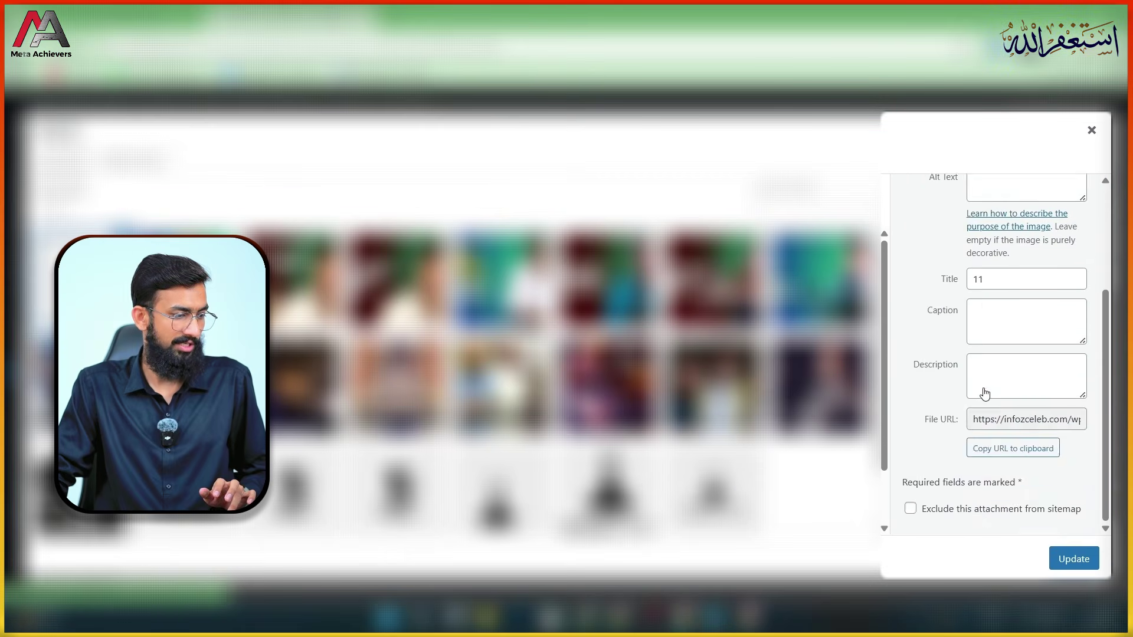
{"action": "left_click", "coordinate": [1000, 356]}
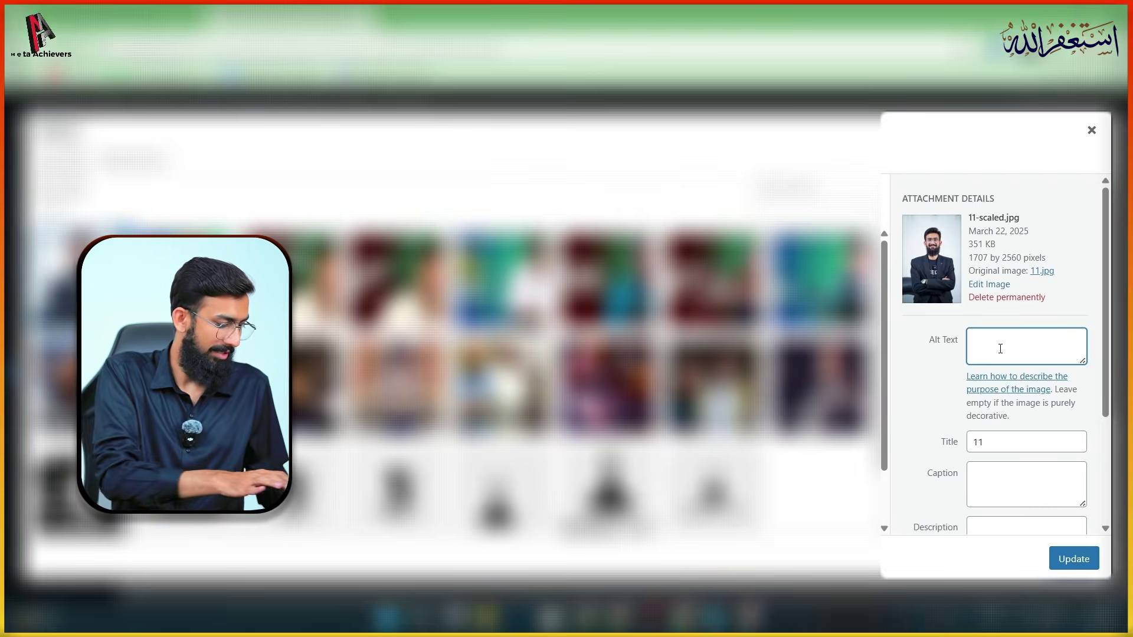
{"action": "type", "text": "Ghuf"}
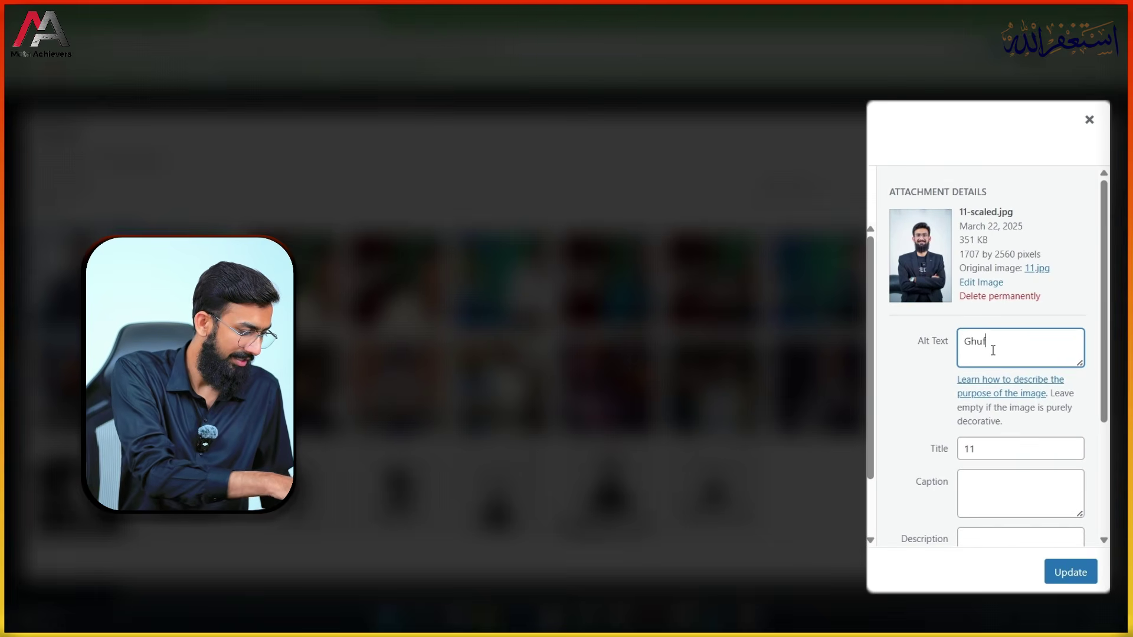
{"action": "type", "text": "ran Haadi"}
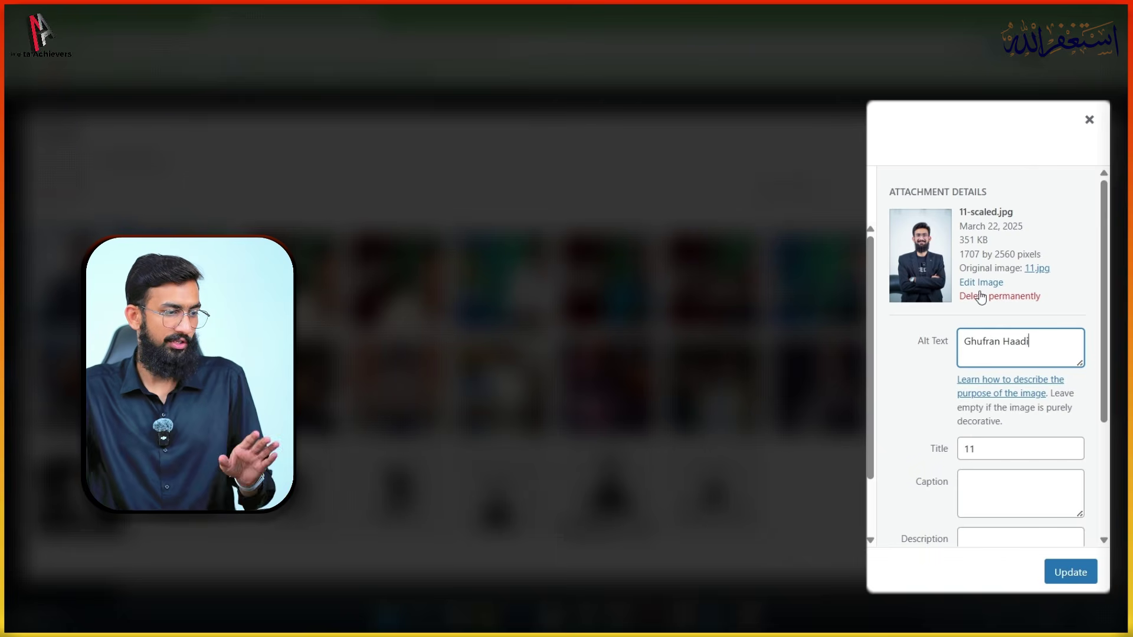
{"action": "scroll", "coordinate": [1003, 298], "scroll_direction": "down", "scroll_amount": 3}
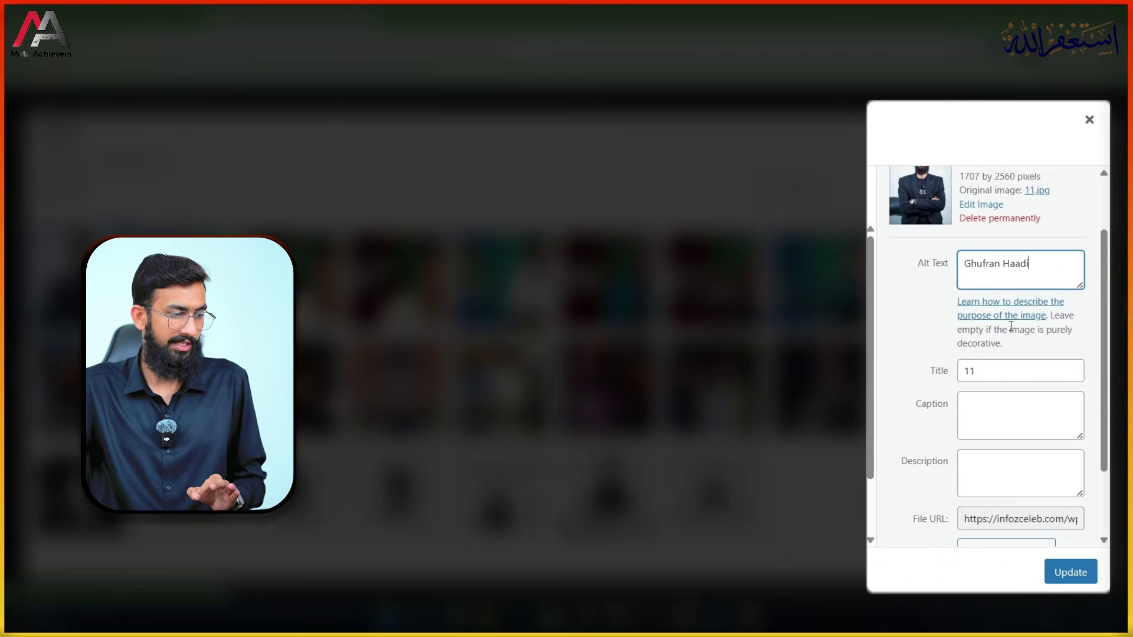
{"action": "left_click", "coordinate": [996, 391]}
{"action": "type", "text": "G"}
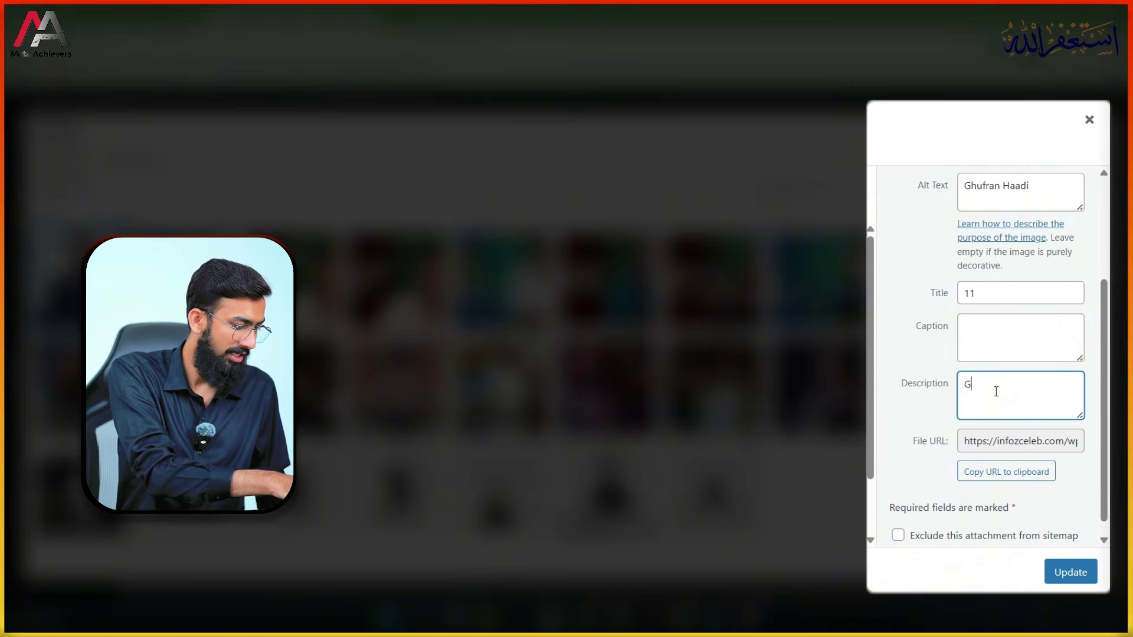
{"action": "type", "text": "hufran Haadi"}
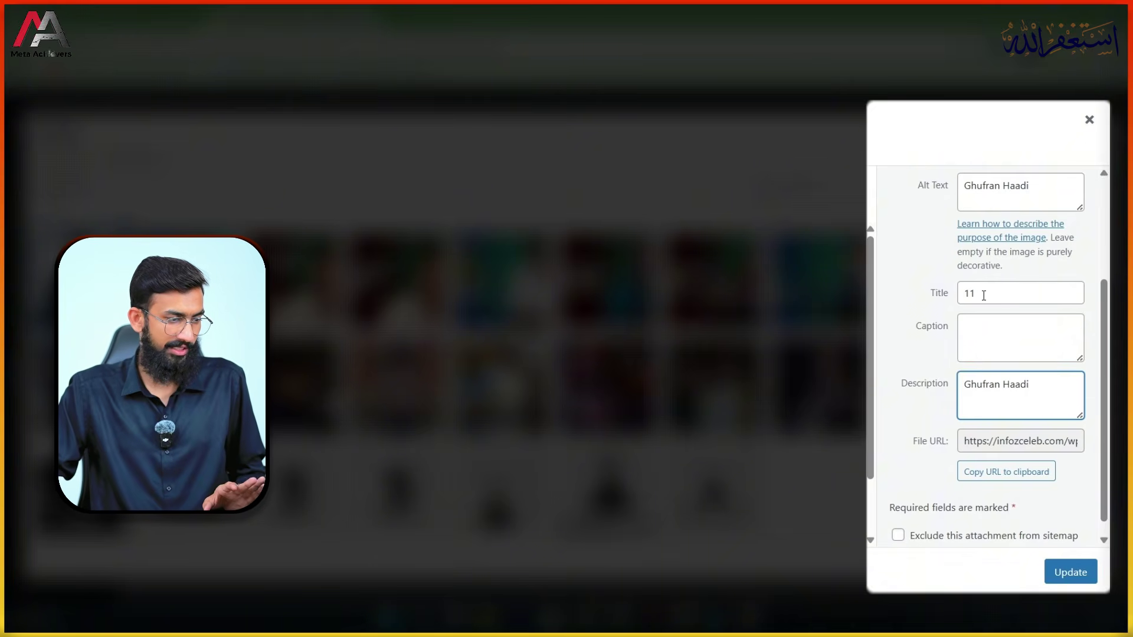
{"action": "scroll", "coordinate": [995, 400], "scroll_direction": "down", "scroll_amount": 1}
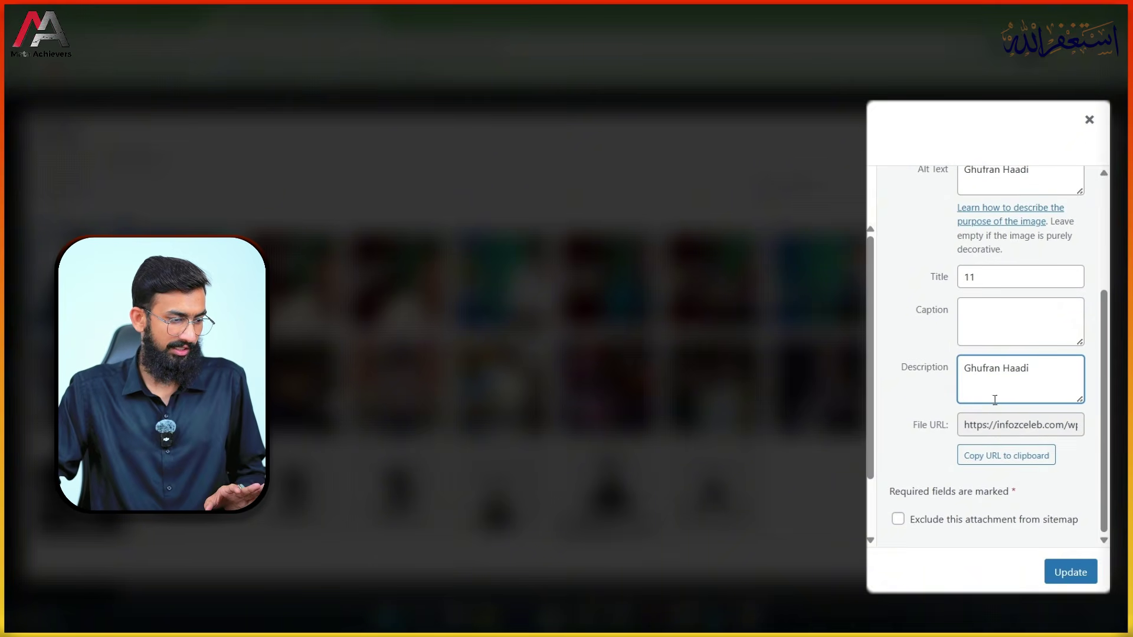
{"action": "left_click", "coordinate": [1071, 572]}
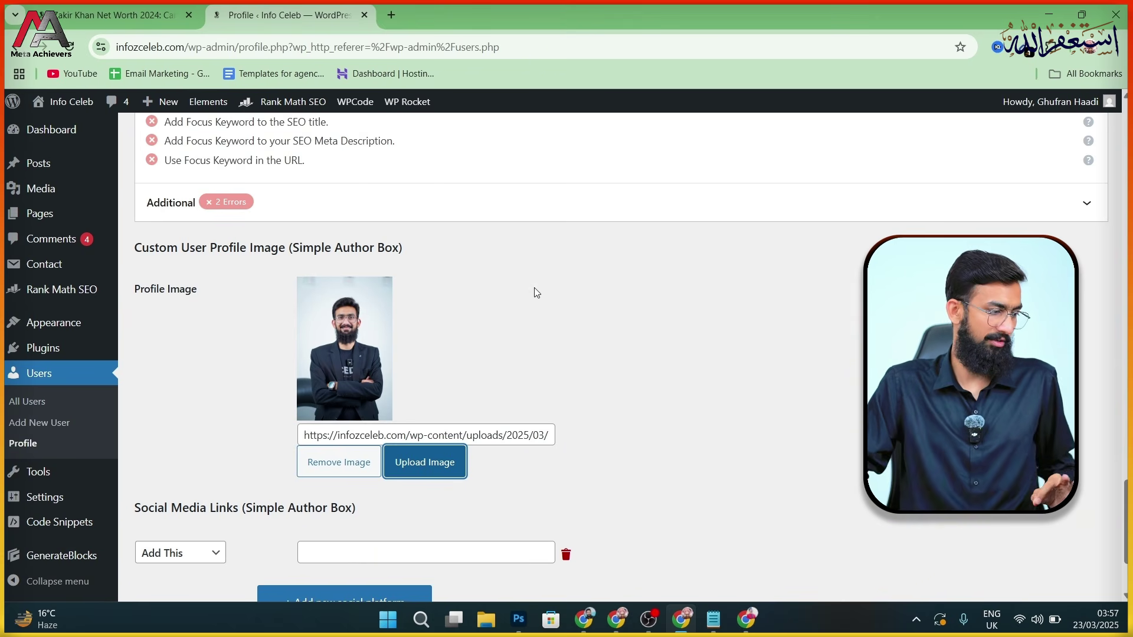
Choose Facebook as the social platform to add to the profile.
{"action": "scroll", "coordinate": [514, 388], "scroll_direction": "down", "scroll_amount": 3}
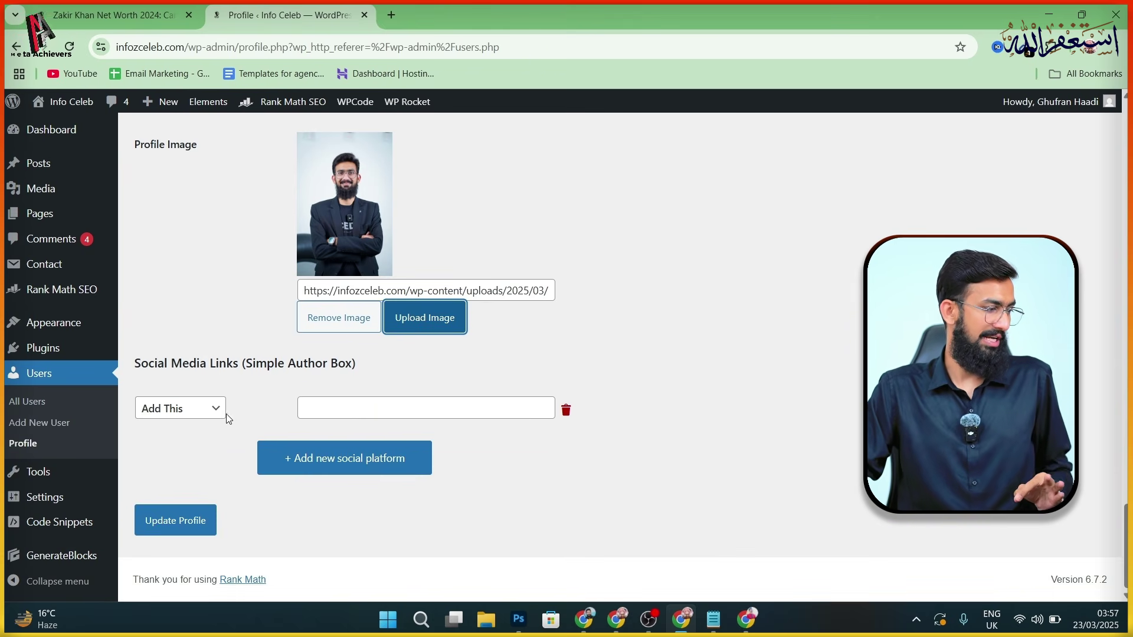
{"action": "left_click", "coordinate": [194, 415]}
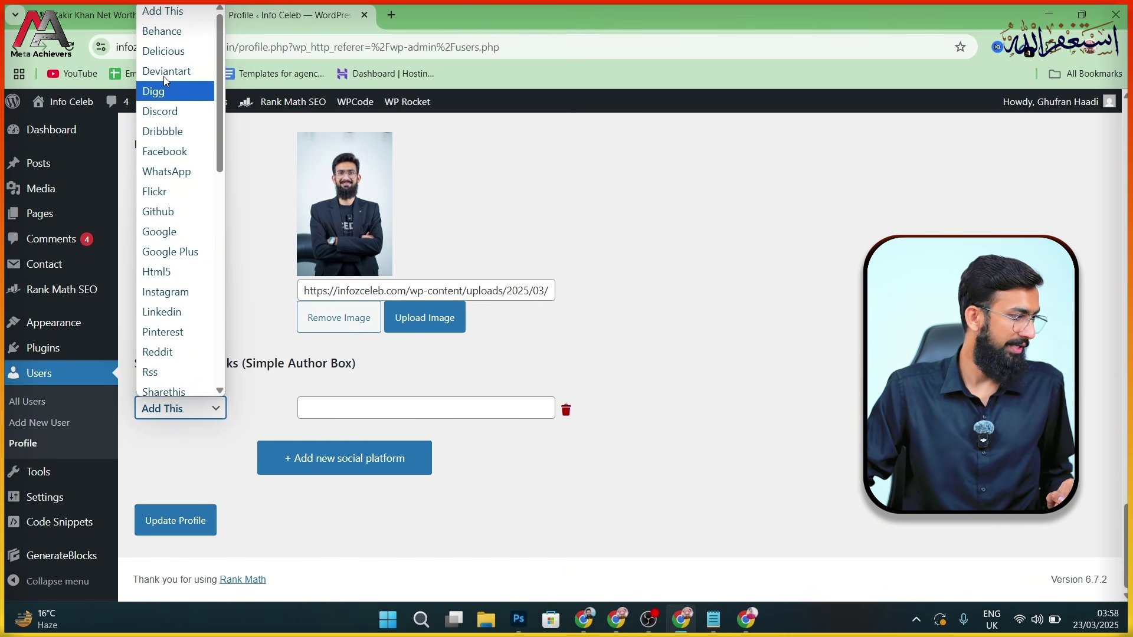
{"action": "scroll", "coordinate": [164, 76], "scroll_direction": "down", "scroll_amount": 3}
{"action": "scroll", "coordinate": [174, 101], "scroll_direction": "up", "scroll_amount": 3}
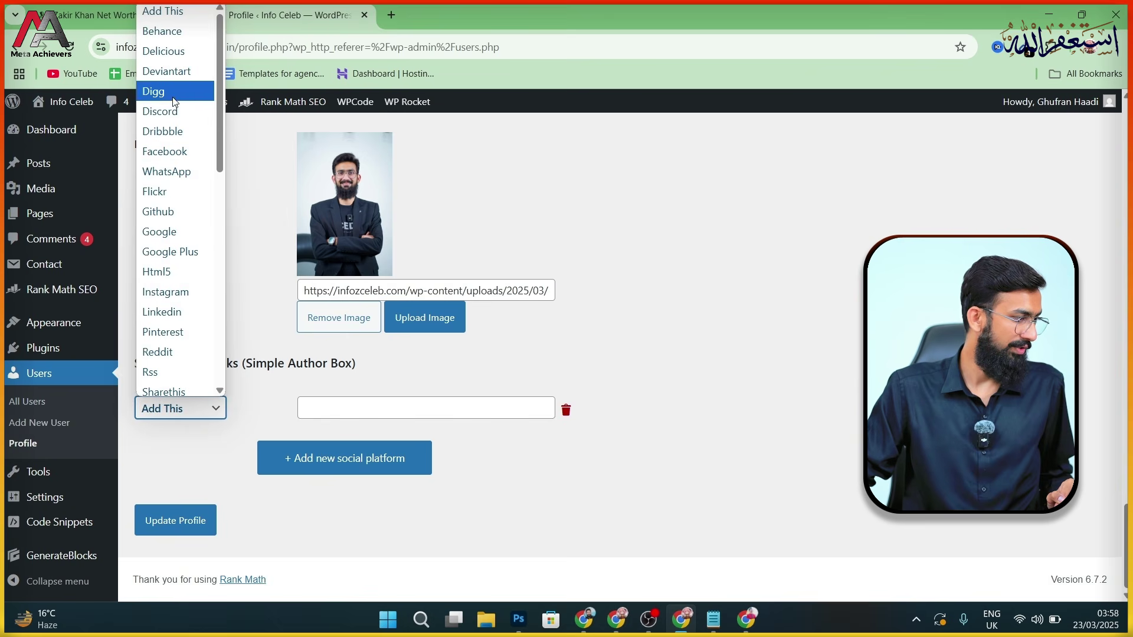
{"action": "left_click", "coordinate": [173, 151]}
Paste the author's Facebook page URL as the link and update the profile.
{"action": "left_click", "coordinate": [341, 413]}
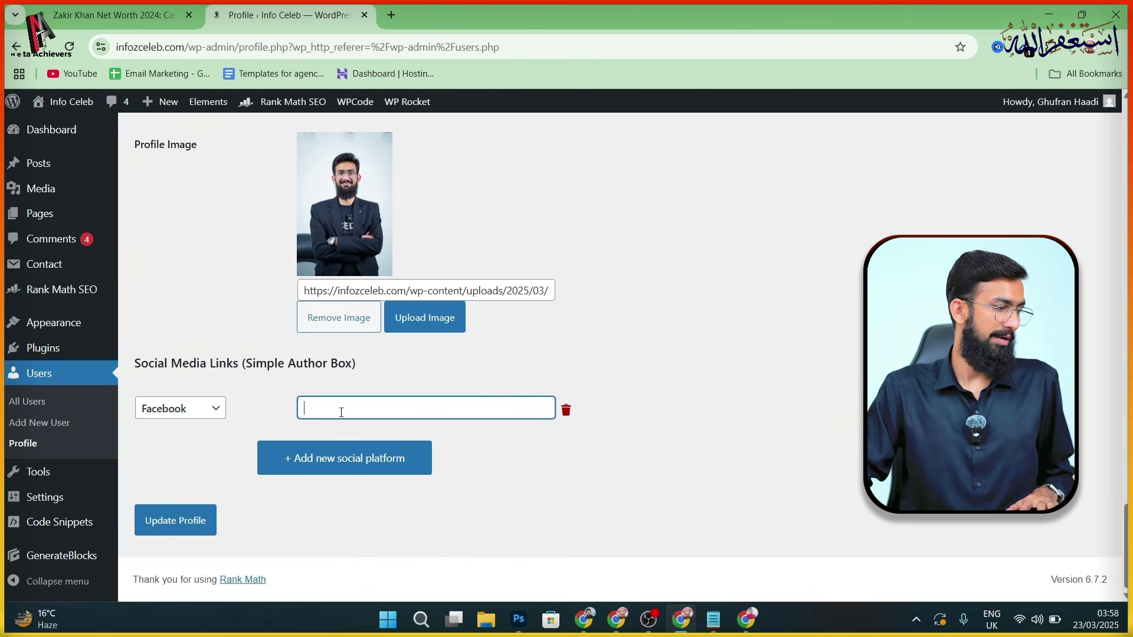
{"action": "left_click", "coordinate": [747, 619]}
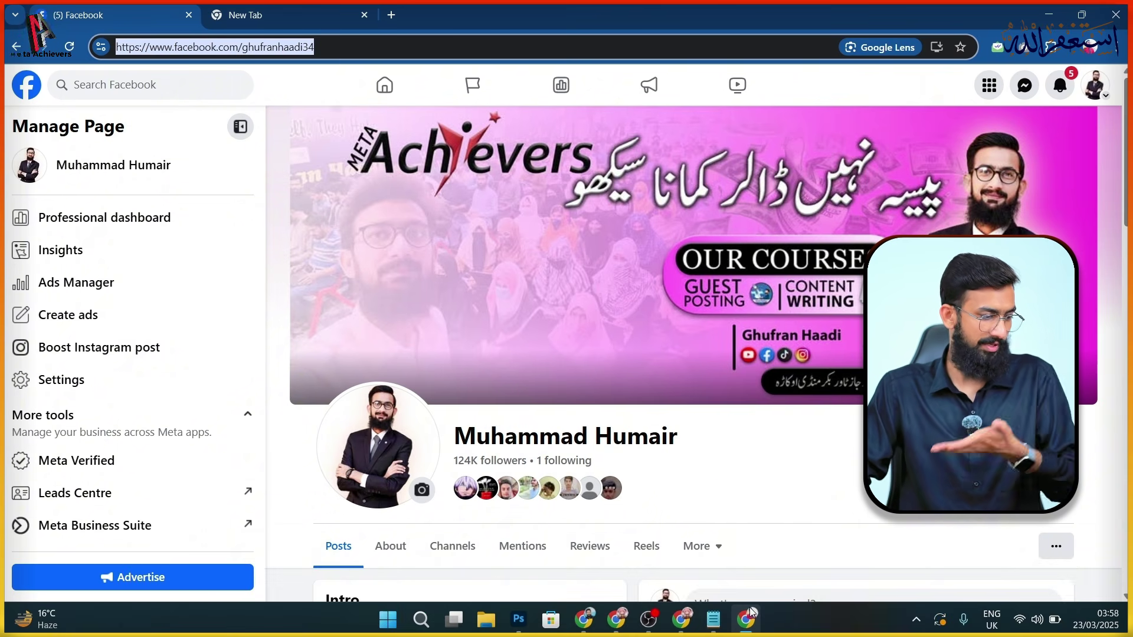
{"action": "left_click", "coordinate": [683, 623]}
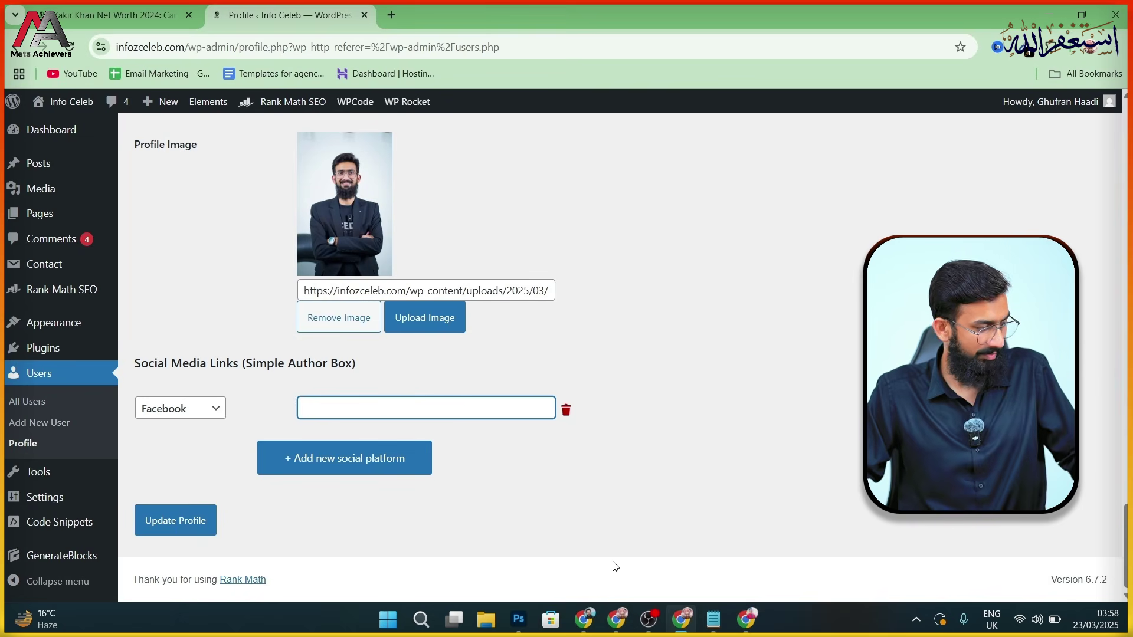
{"action": "type", "text": "https://www.facebook.com/ghufranhaadi34"}
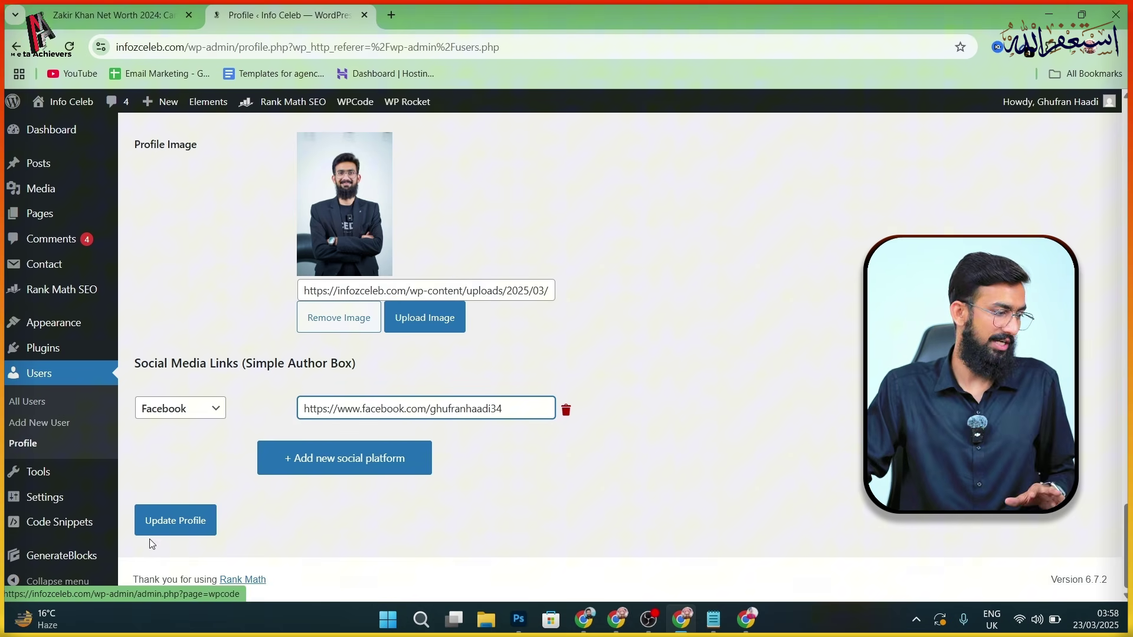
{"action": "left_click", "coordinate": [170, 526]}
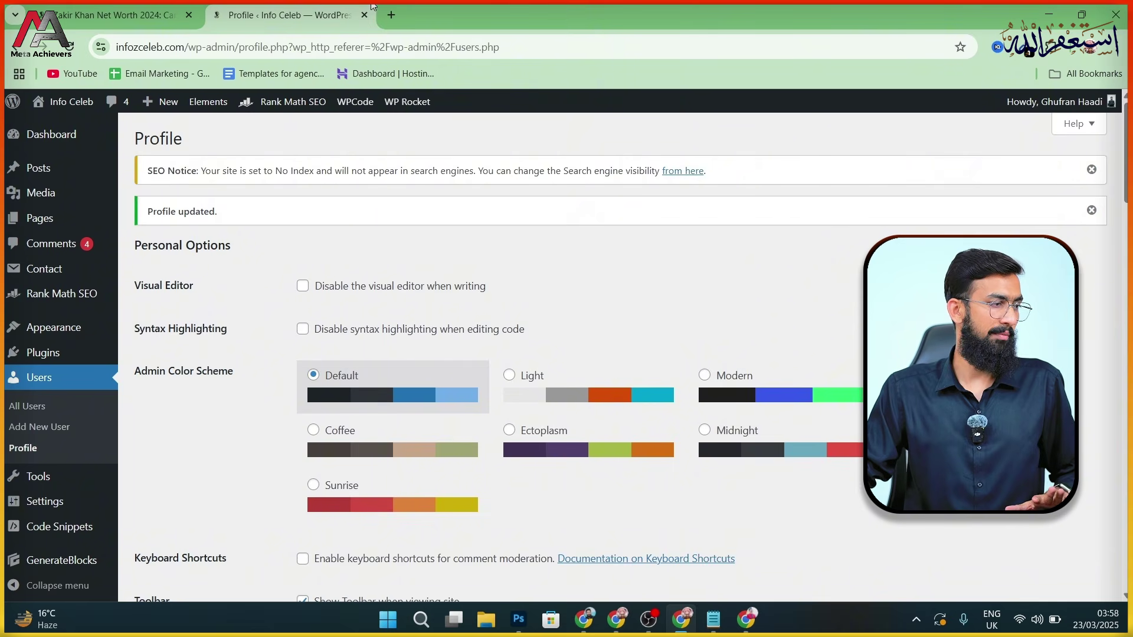
Reload the article, open the author box's Facebook link in a new tab, then return.
{"action": "left_click", "coordinate": [138, 8]}
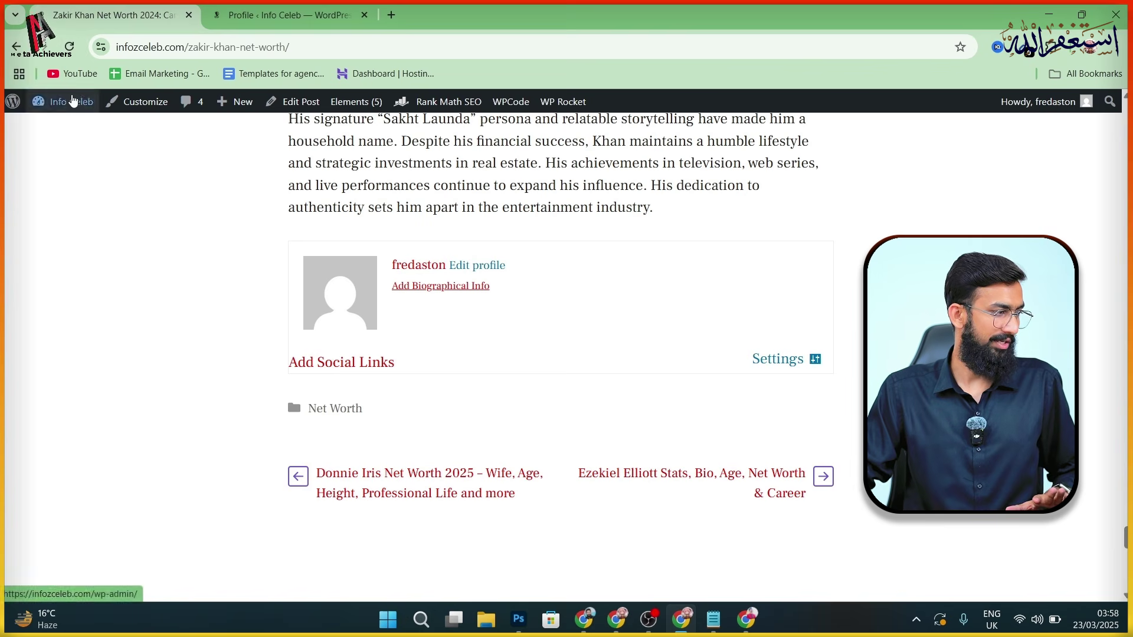
{"action": "left_click", "coordinate": [71, 48]}
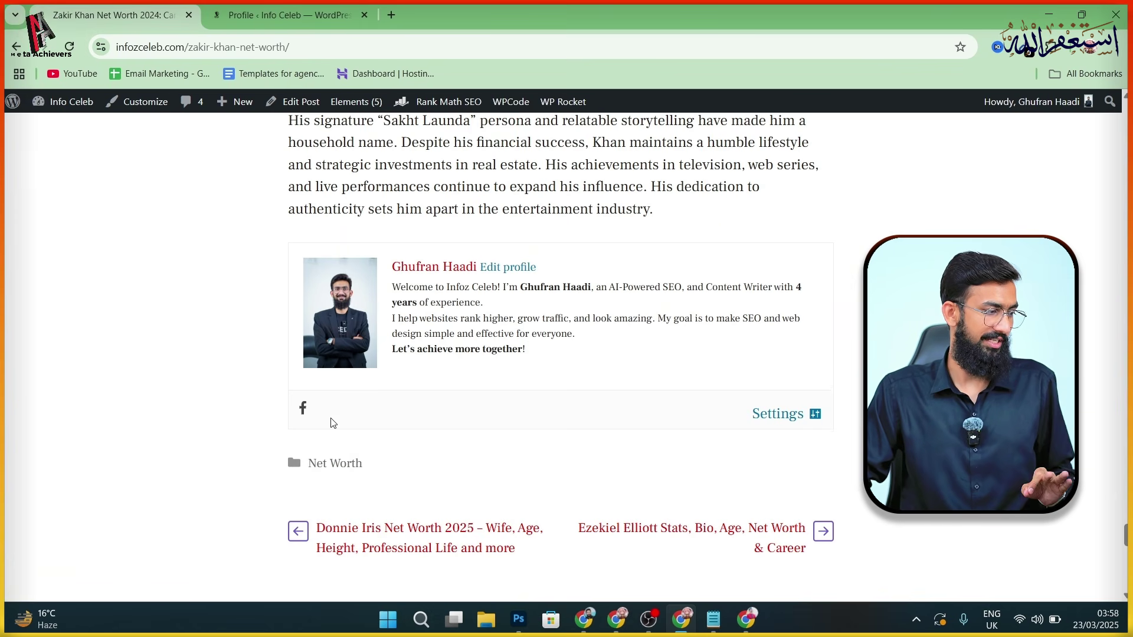
{"action": "right_click", "coordinate": [303, 413]}
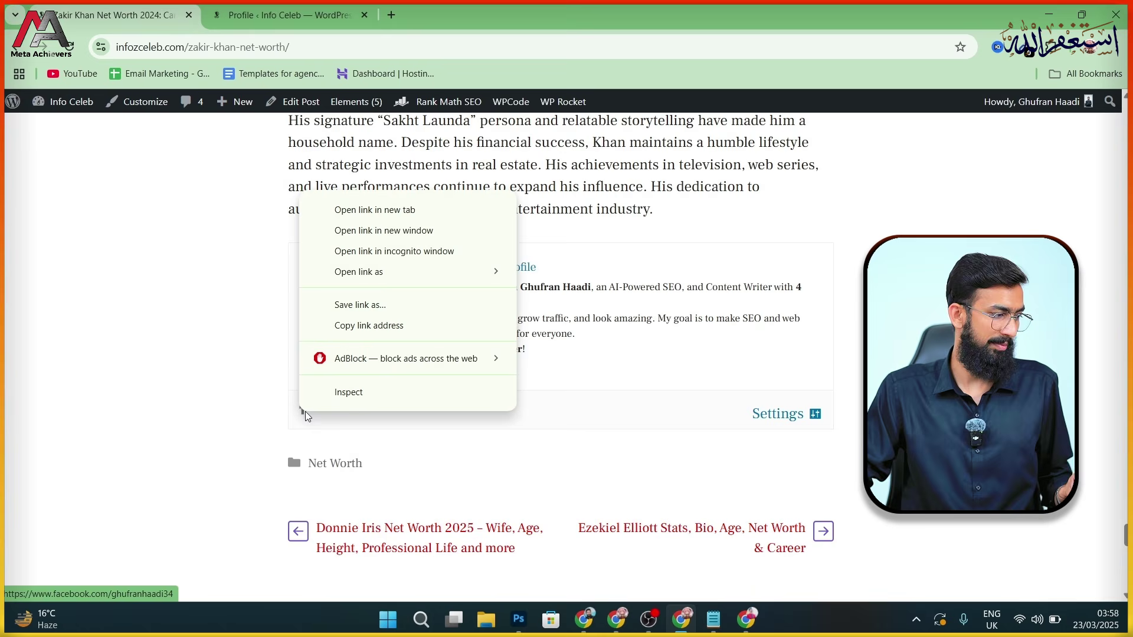
{"action": "left_click", "coordinate": [359, 210]}
{"action": "key", "text": "ctrl+Tab"}
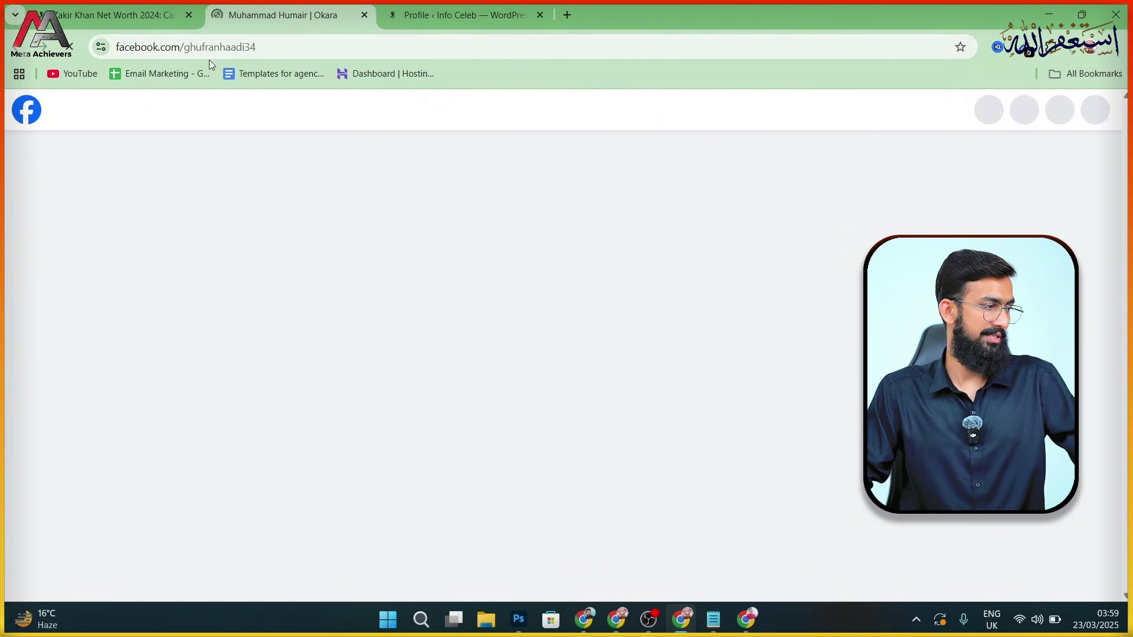
{"action": "left_click", "coordinate": [133, 12]}
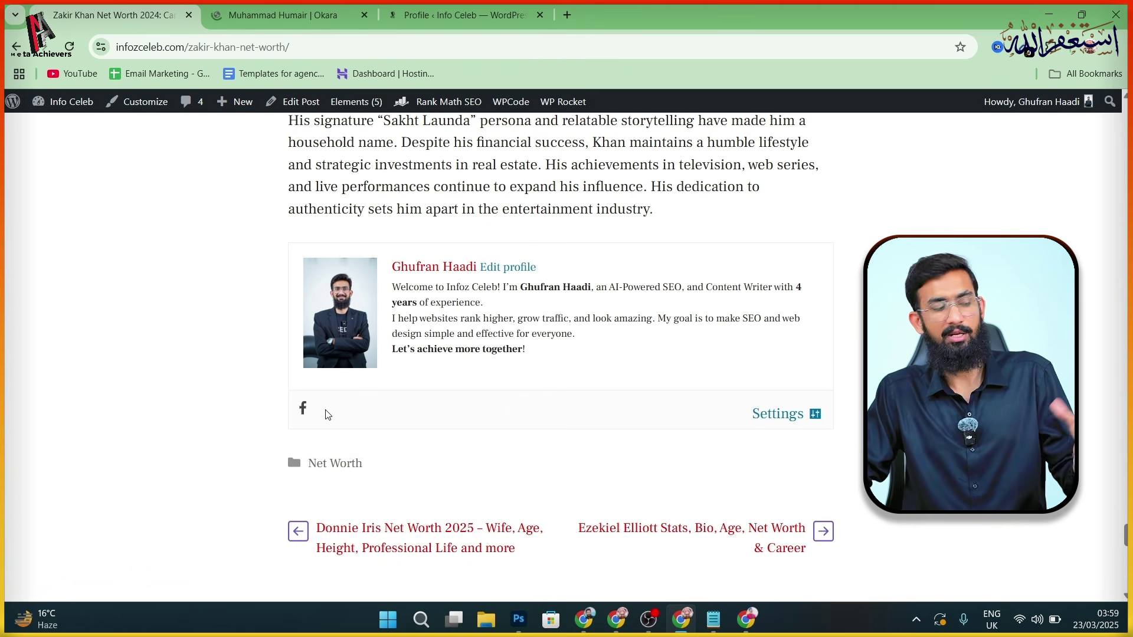
{"action": "scroll", "coordinate": [321, 415], "scroll_direction": "up", "scroll_amount": 1}
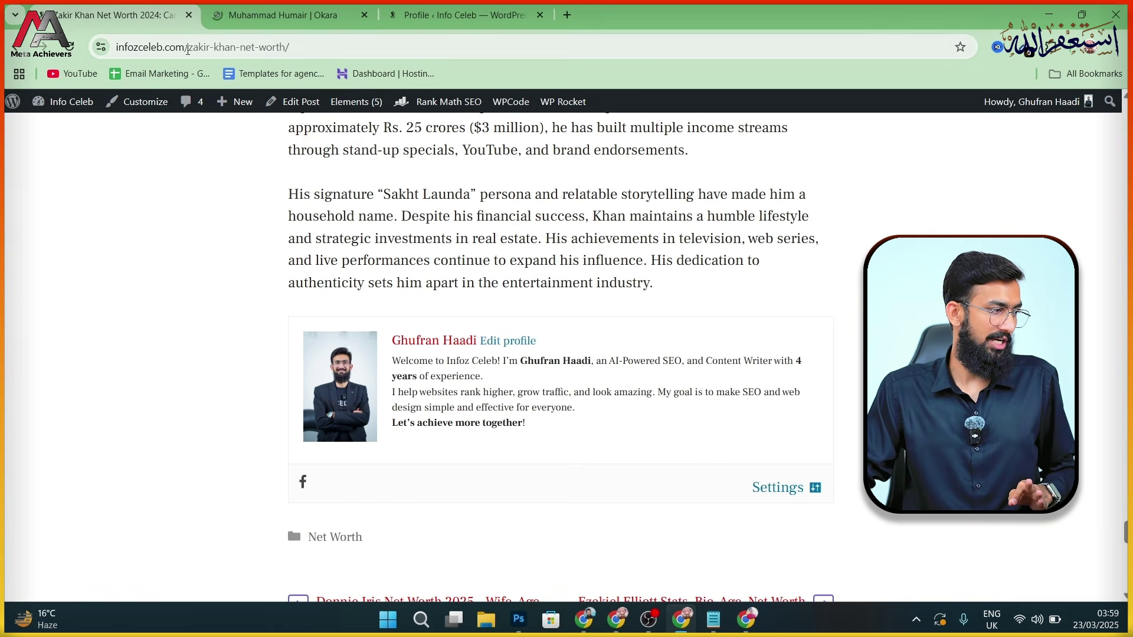
Load the copied Infoz Celeb site address in a new tab of the other window.
{"action": "left_click_drag", "start_coordinate": [222, 47], "coordinate": [21, 50]}
{"action": "key", "text": "ctrl+c"}
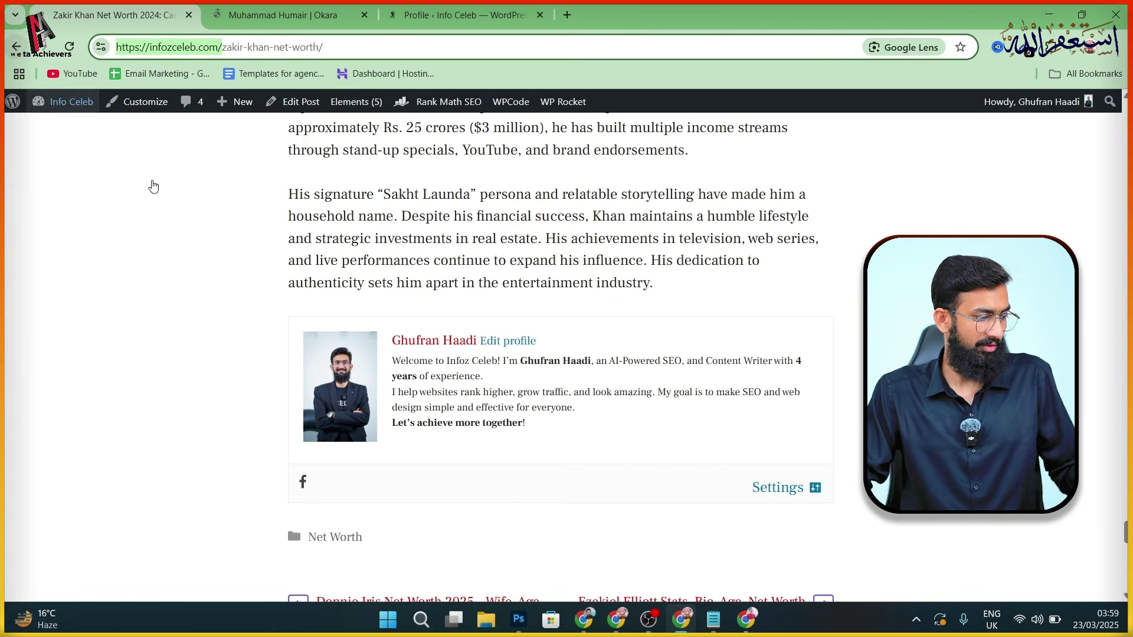
{"action": "mouse_move", "coordinate": [746, 619]}
{"action": "left_click", "coordinate": [745, 546]}
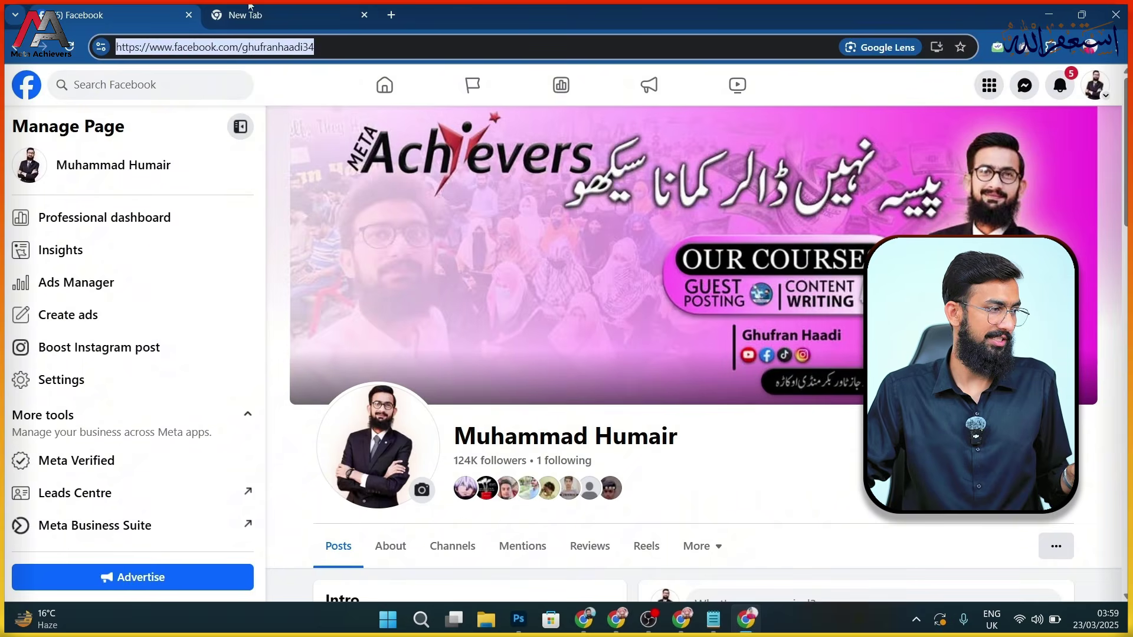
{"action": "left_click", "coordinate": [266, 15]}
{"action": "left_click", "coordinate": [266, 44]}
{"action": "key", "text": "ctrl+v"}
{"action": "key", "text": "Return"}
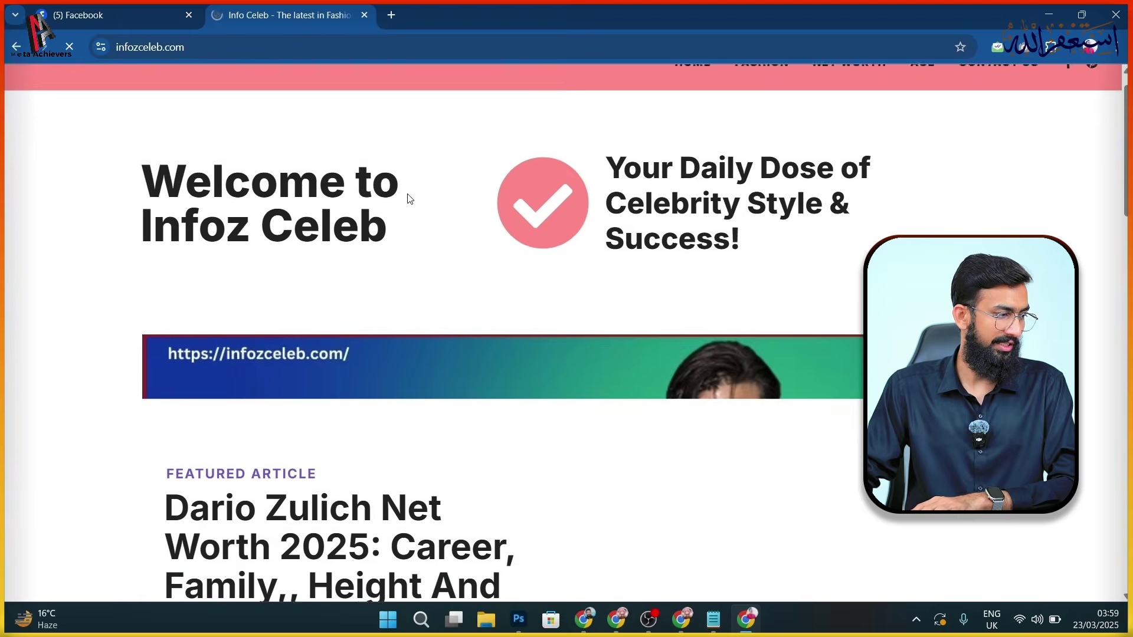
Open the Zakir Khan article and inspect the hero's placeholder author and Lorem ipsum bio.
{"action": "scroll", "coordinate": [405, 195], "scroll_direction": "down", "scroll_amount": 5}
{"action": "scroll", "coordinate": [846, 334], "scroll_direction": "down", "scroll_amount": 15}
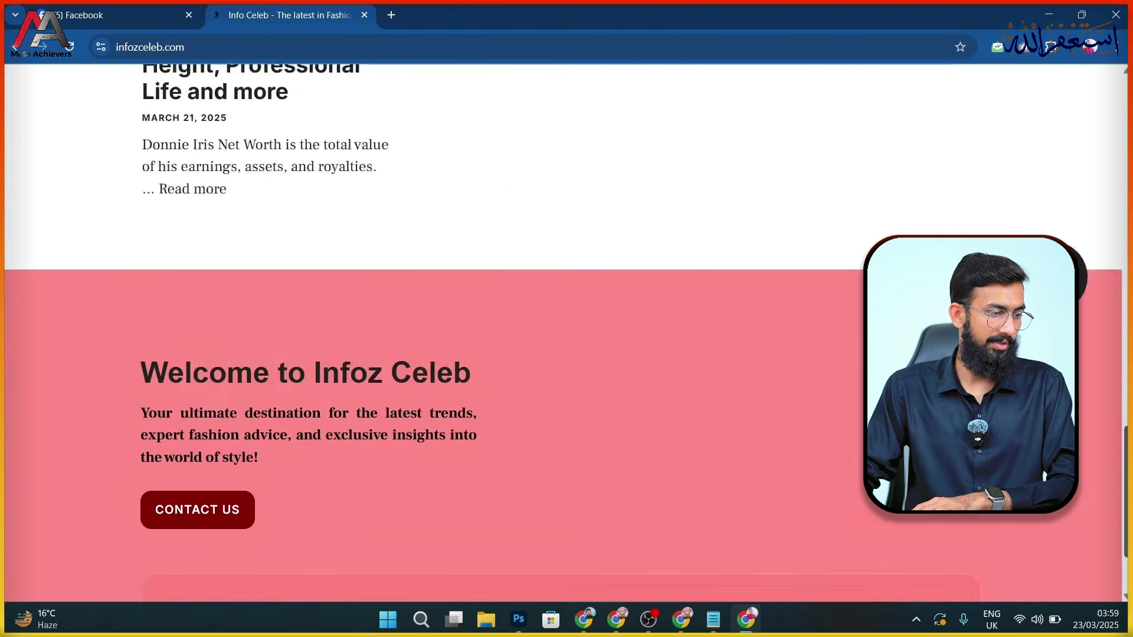
{"action": "scroll", "coordinate": [846, 334], "scroll_direction": "up", "scroll_amount": 10}
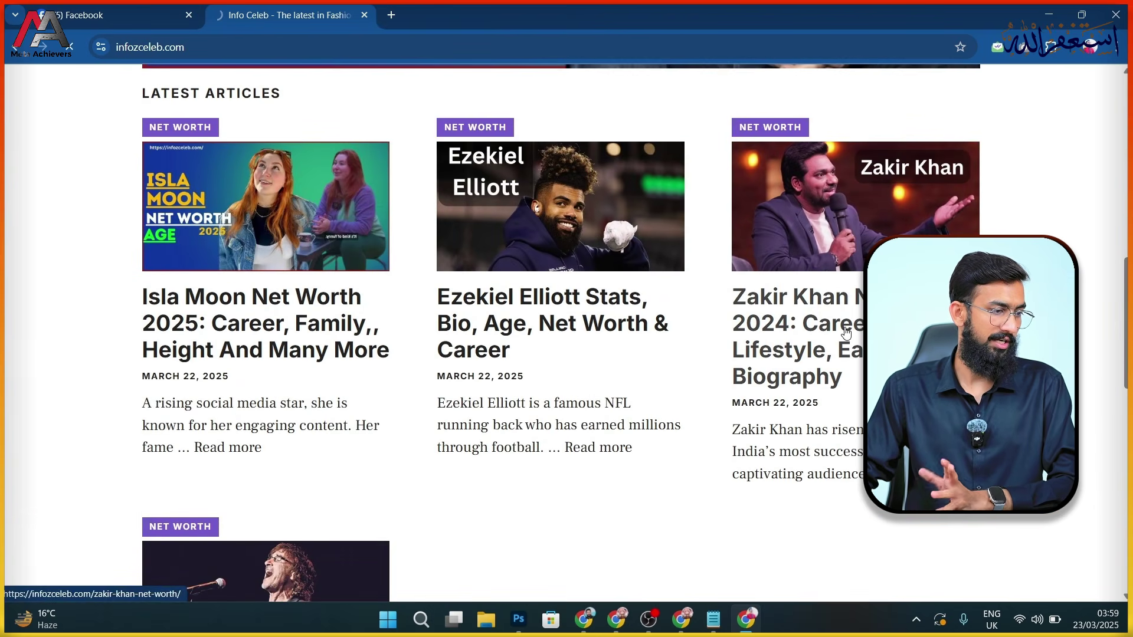
{"action": "left_click", "coordinate": [846, 333]}
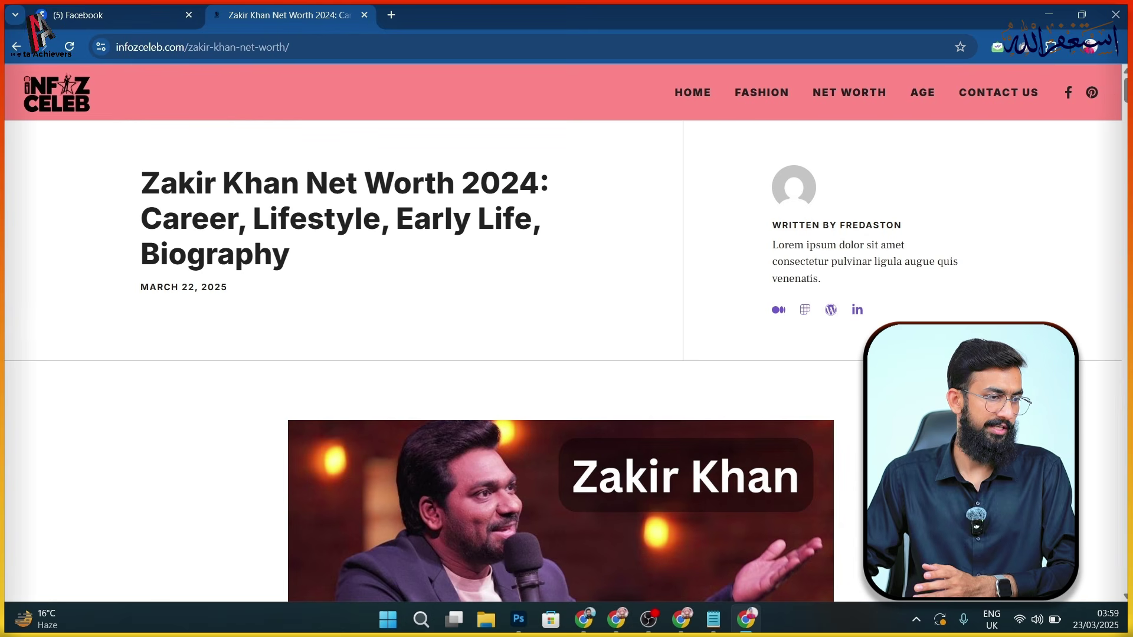
{"action": "left_click_drag", "start_coordinate": [764, 218], "coordinate": [891, 278]}
{"action": "scroll", "coordinate": [1039, 463], "scroll_direction": "down", "scroll_amount": 10}
{"action": "scroll", "coordinate": [1040, 463], "scroll_direction": "down", "scroll_amount": 15}
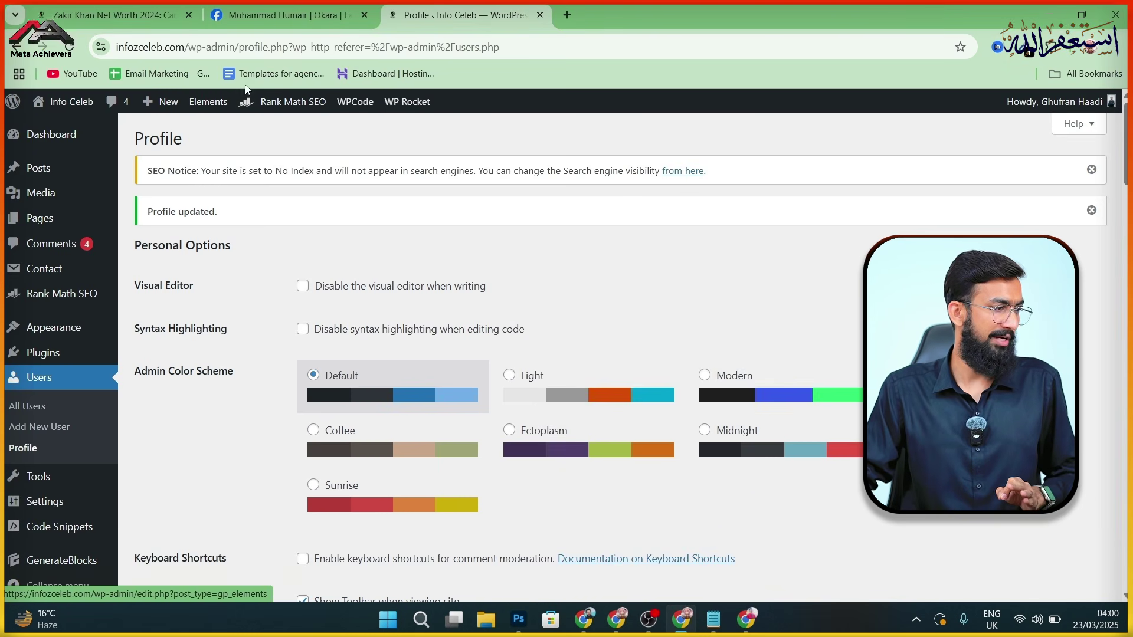
Open the Single Post Page Hero element from the Elements list in a new tab for editing.
{"action": "left_click", "coordinate": [97, 123]}
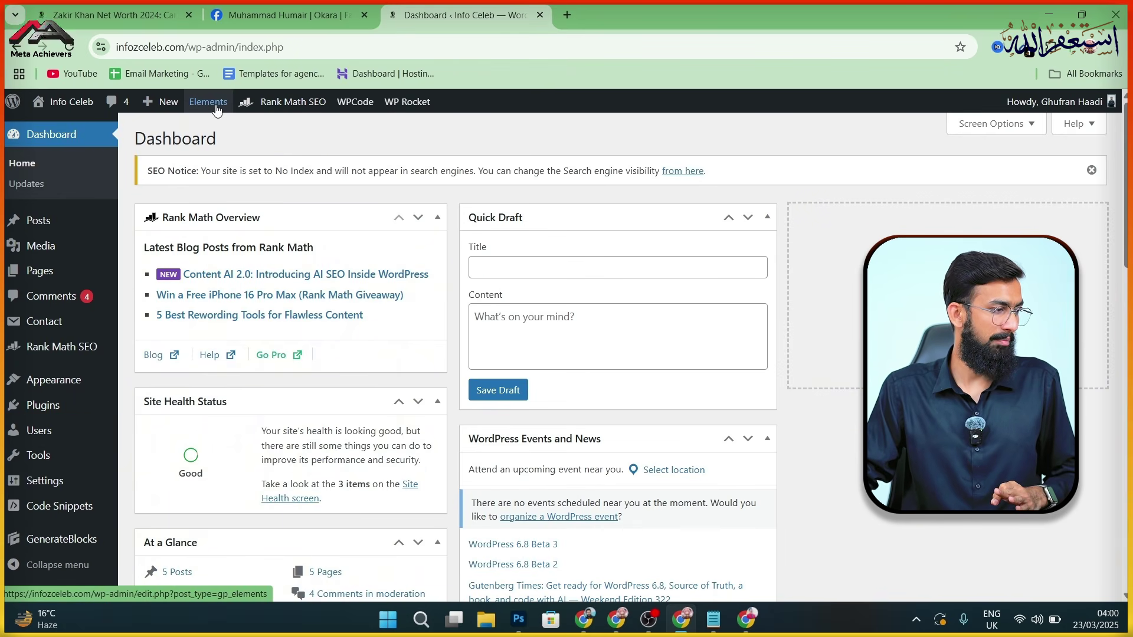
{"action": "left_click", "coordinate": [77, 20]}
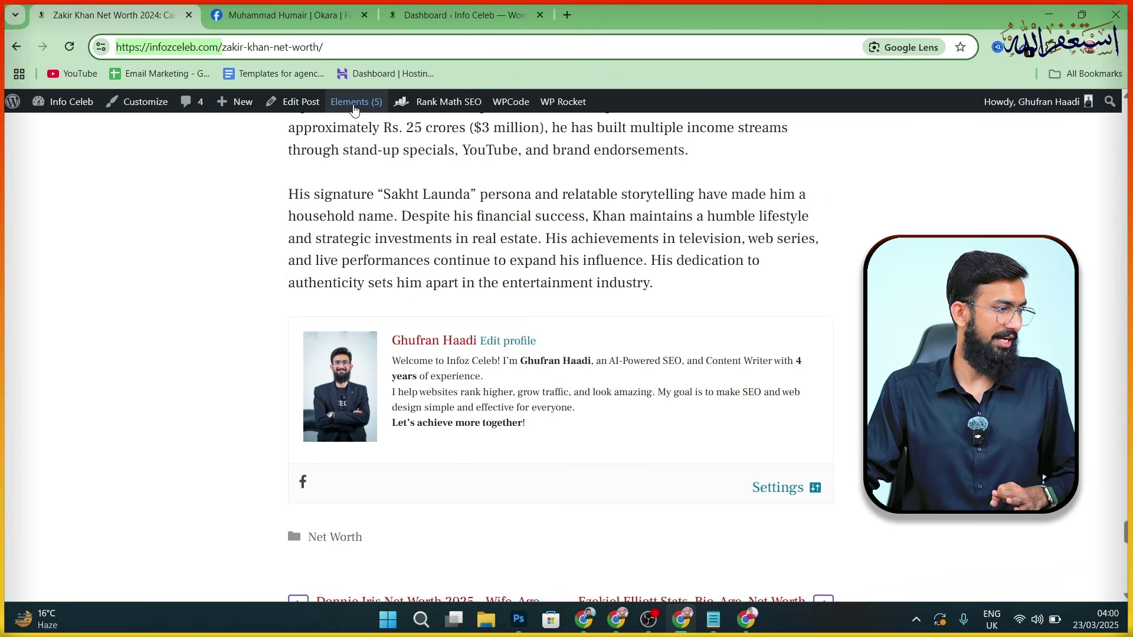
{"action": "mouse_move", "coordinate": [355, 111]}
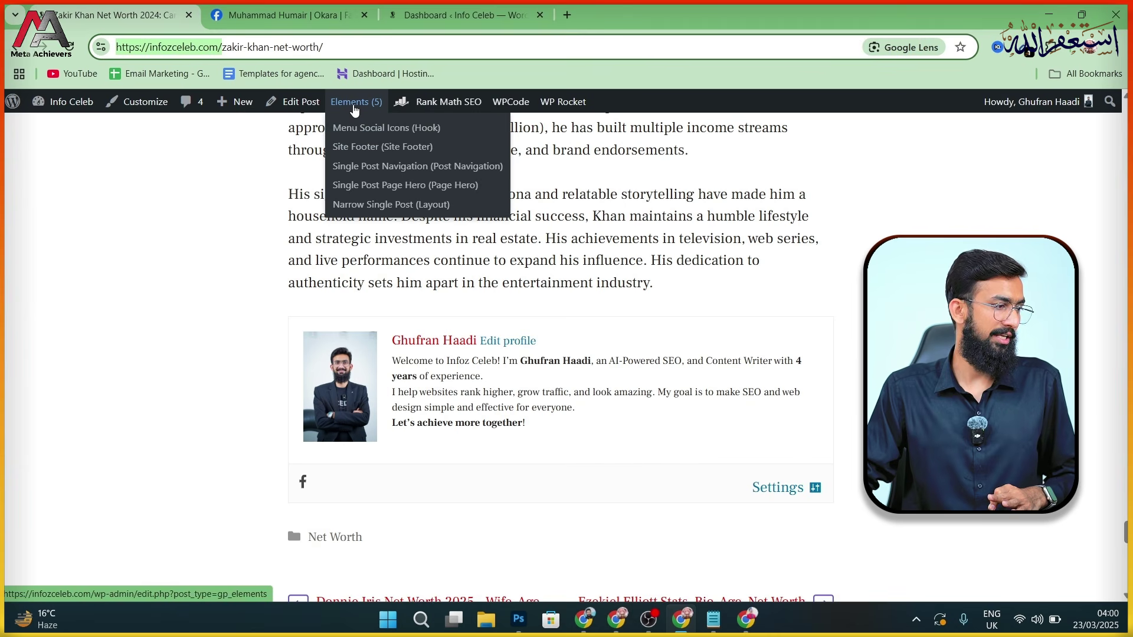
{"action": "right_click", "coordinate": [378, 191]}
{"action": "left_click", "coordinate": [408, 213]}
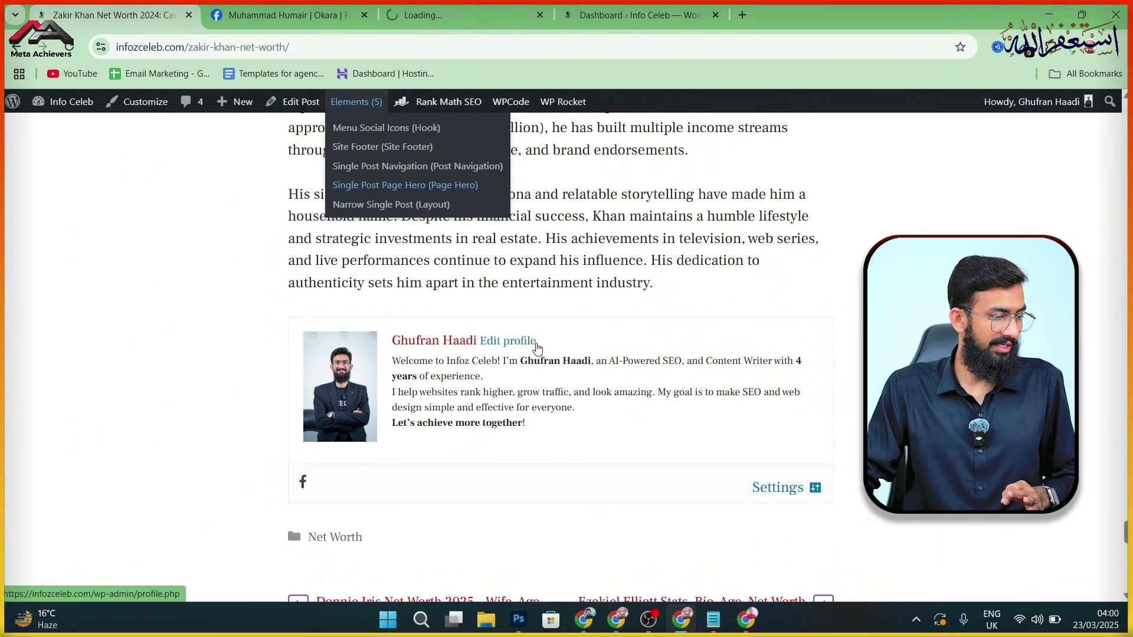
{"action": "left_click", "coordinate": [456, 9]}
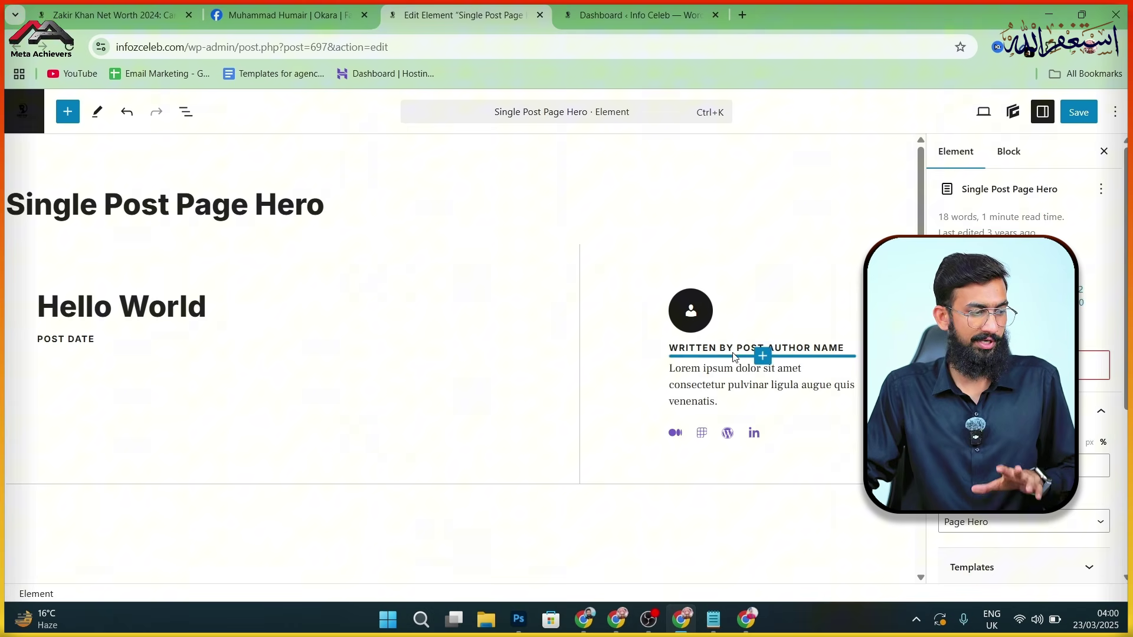
Replace 'POST AUTHOR NAME' in the hero heading with the pasted author's name.
{"action": "left_click_drag", "start_coordinate": [843, 346], "coordinate": [742, 348]}
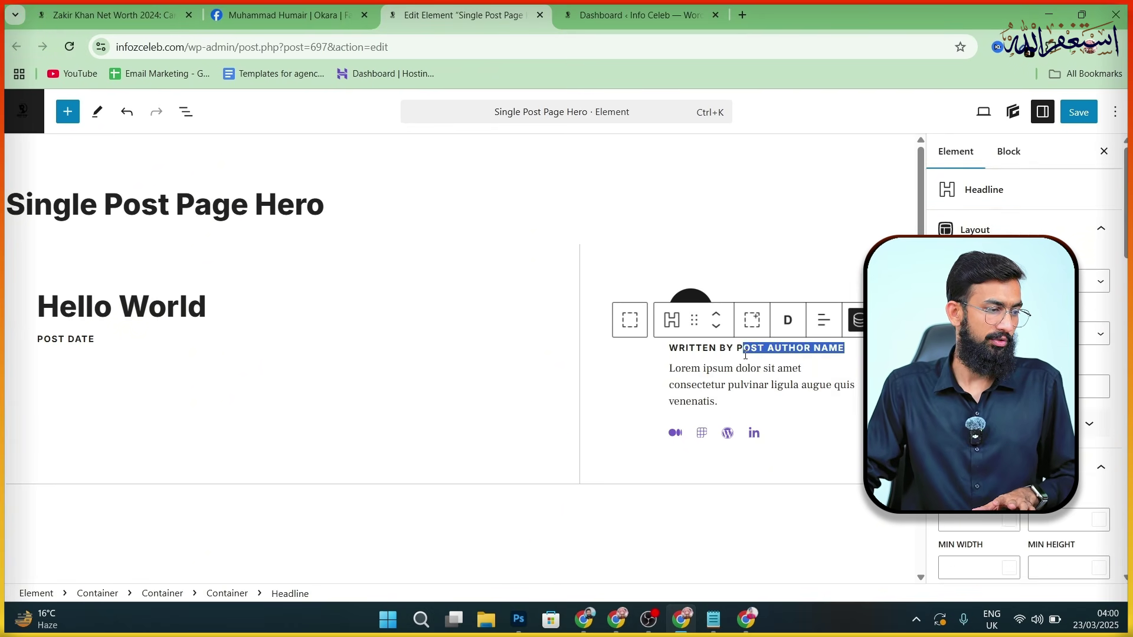
{"action": "triple_click", "coordinate": [840, 348]}
{"action": "left_click", "coordinate": [840, 349]}
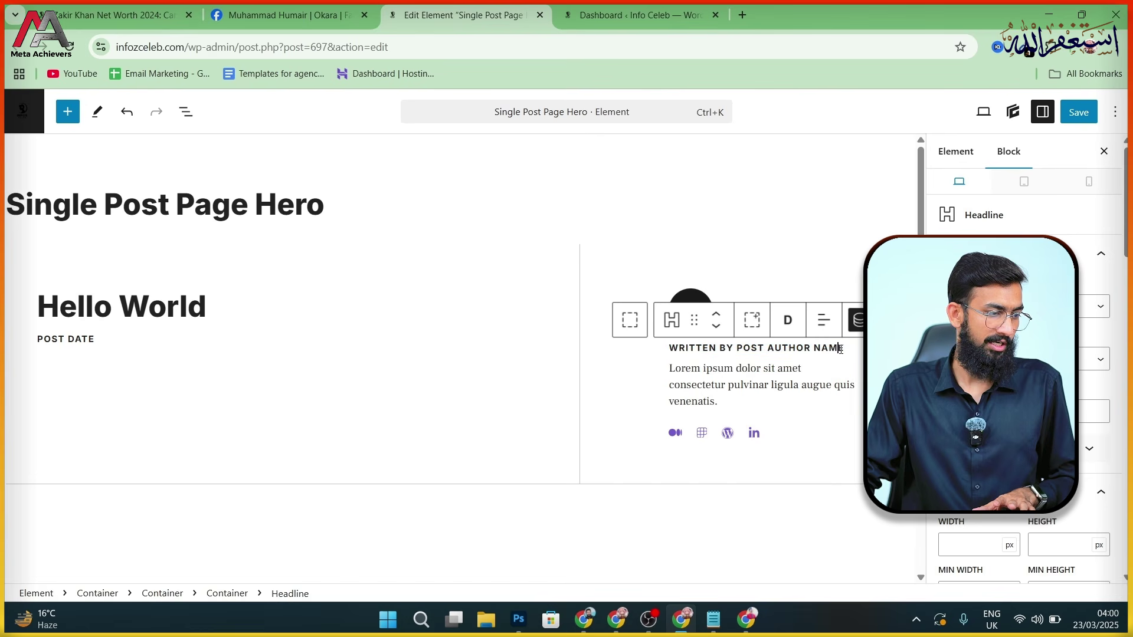
{"action": "left_click_drag", "start_coordinate": [825, 350], "coordinate": [778, 349]}
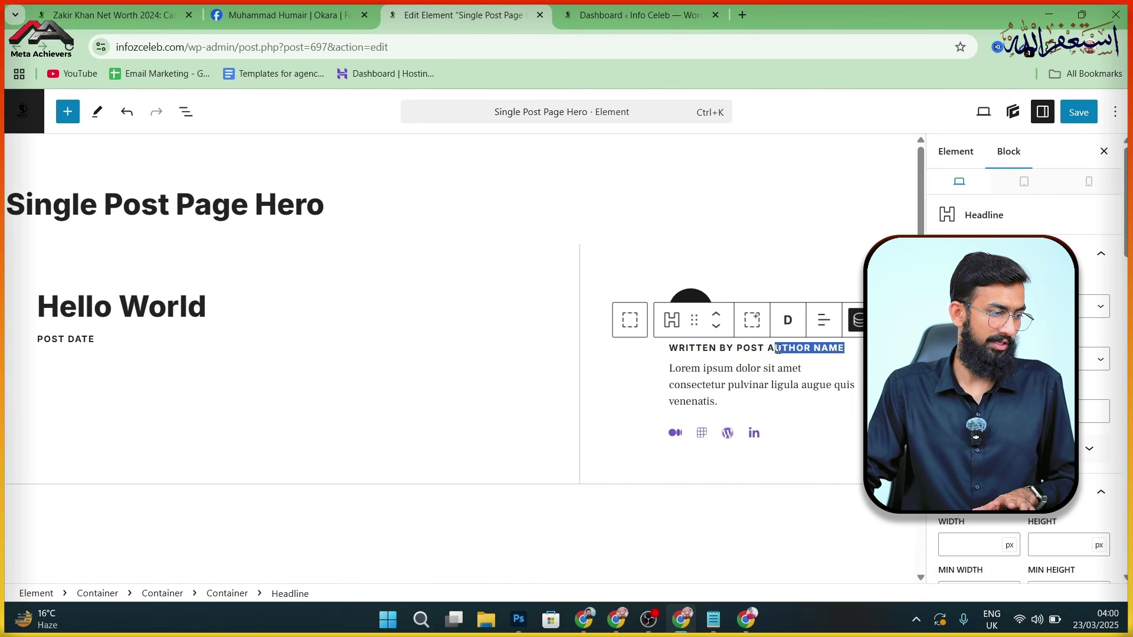
{"action": "key", "text": "BackSpace"}
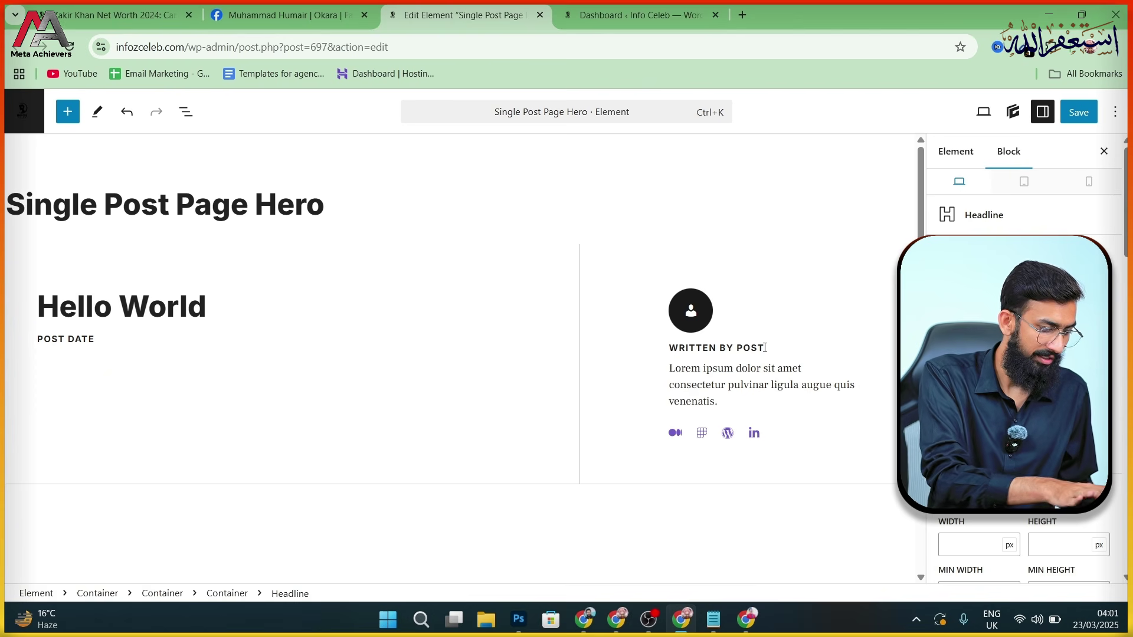
{"action": "key", "text": "BackSpace"}
{"action": "key", "text": "BackSpace"}
{"action": "key", "text": "BackSpace"}
{"action": "key", "text": "BackSpace"}
{"action": "type", "text": "GHUFRAN HAADI"}
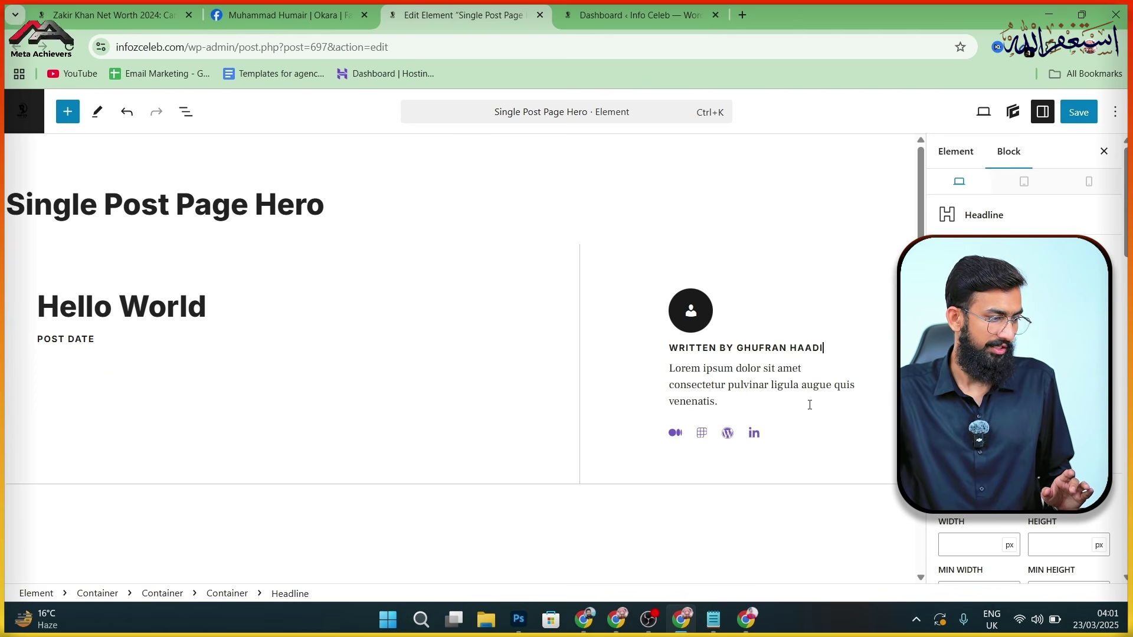
Replace the Lorem ipsum bio with the Infoz Celeb welcome text, bolding the author's name.
{"action": "left_click", "coordinate": [715, 403]}
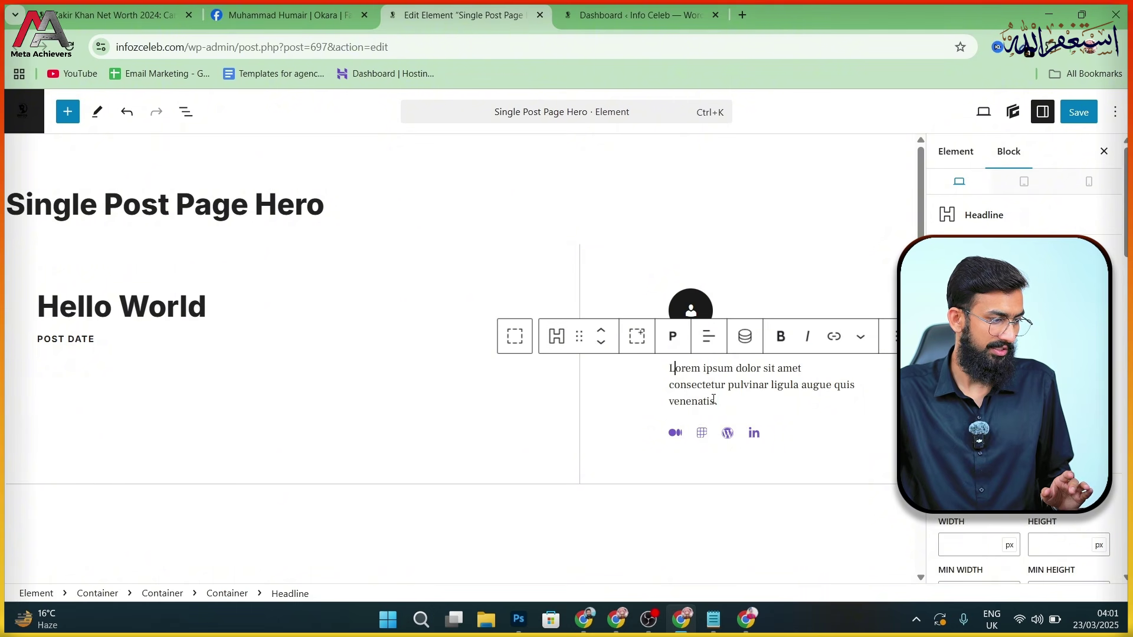
{"action": "left_click_drag", "start_coordinate": [719, 402], "coordinate": [673, 370]}
{"action": "key", "text": "BackSpace"}
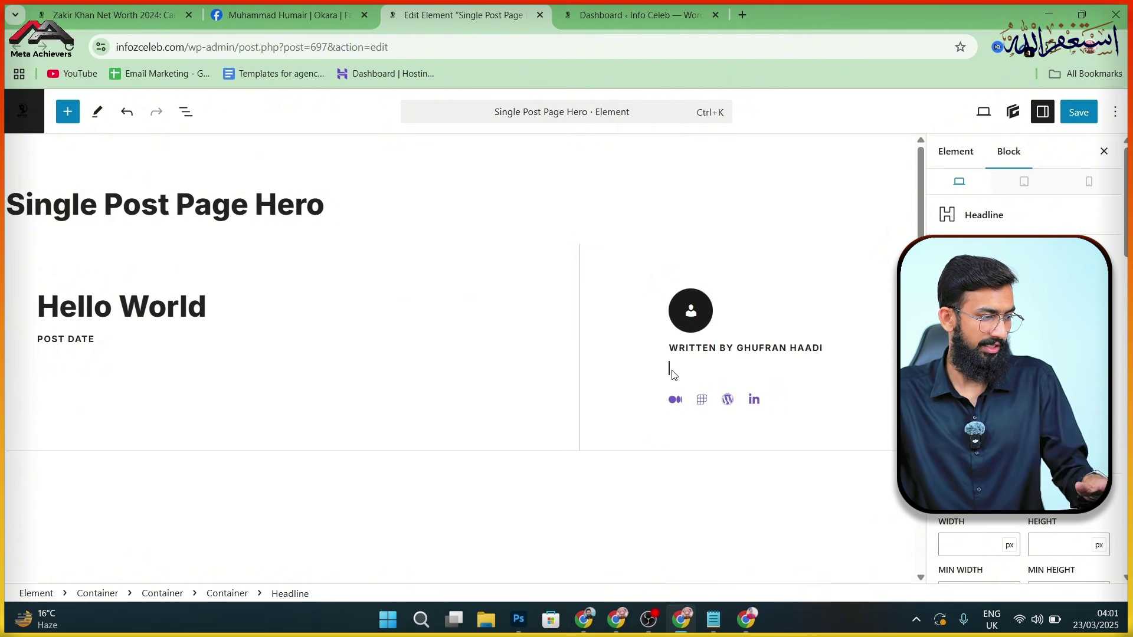
{"action": "key", "text": "super+v"}
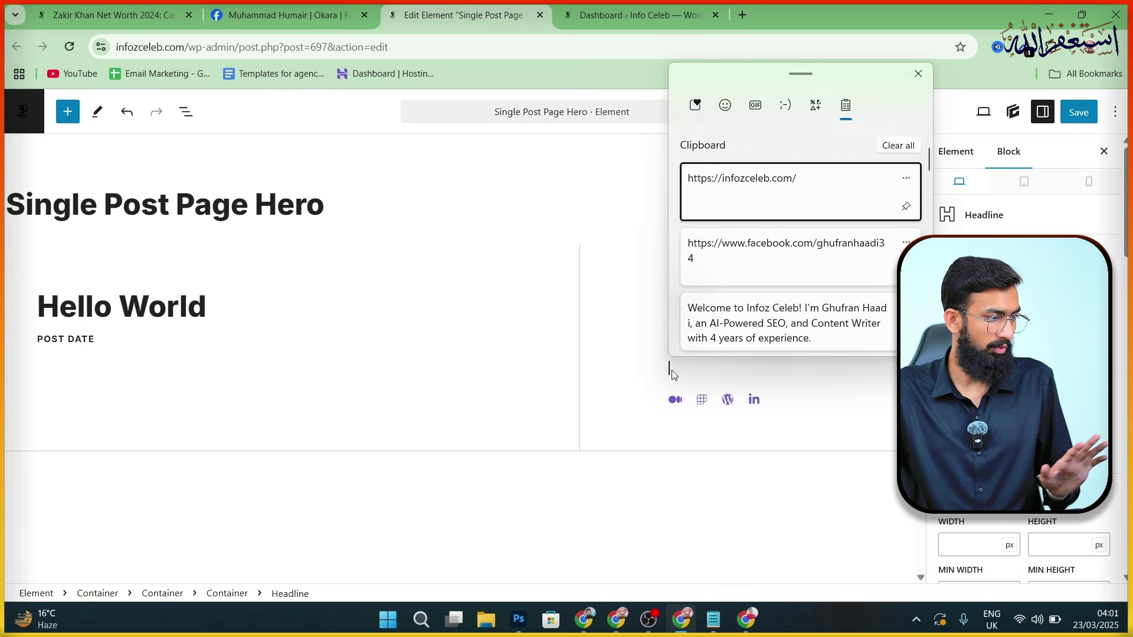
{"action": "left_click", "coordinate": [743, 318]}
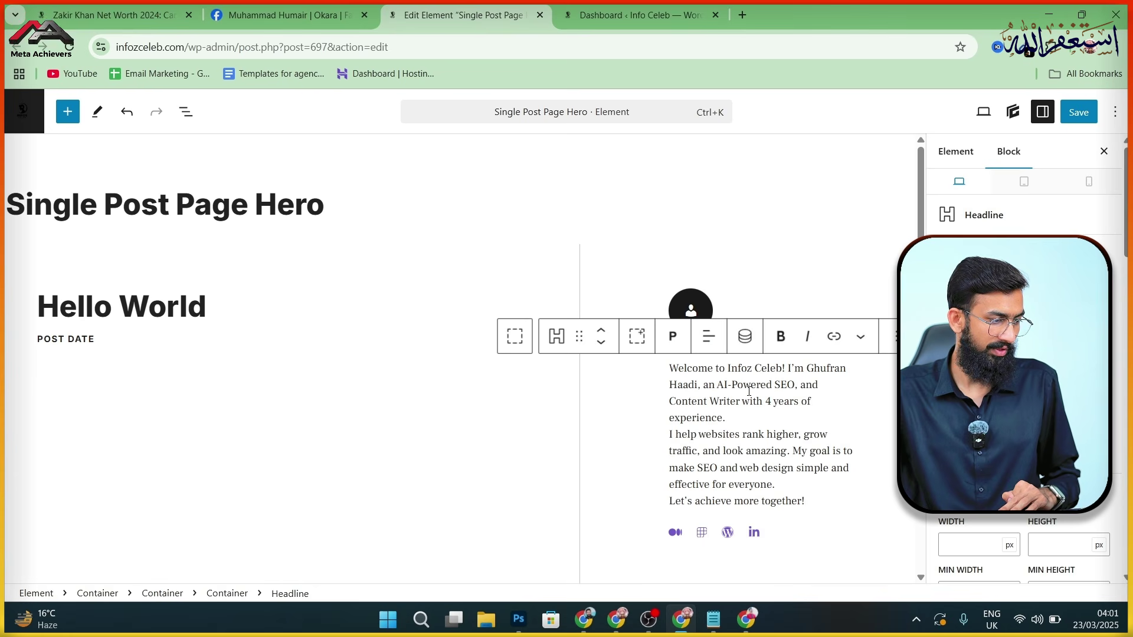
{"action": "left_click_drag", "start_coordinate": [669, 387], "coordinate": [792, 361]}
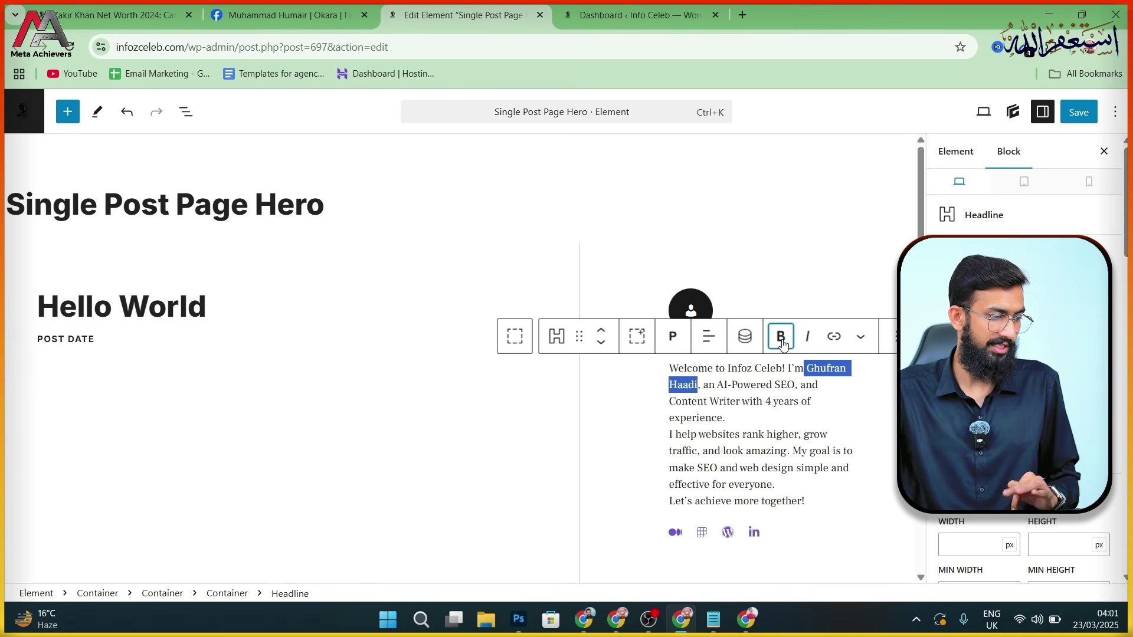
{"action": "left_click", "coordinate": [781, 337]}
Delete the Medium, LinkedIn, WordPress and last remaining social icon blocks under the bio.
{"action": "left_click", "coordinate": [676, 537]}
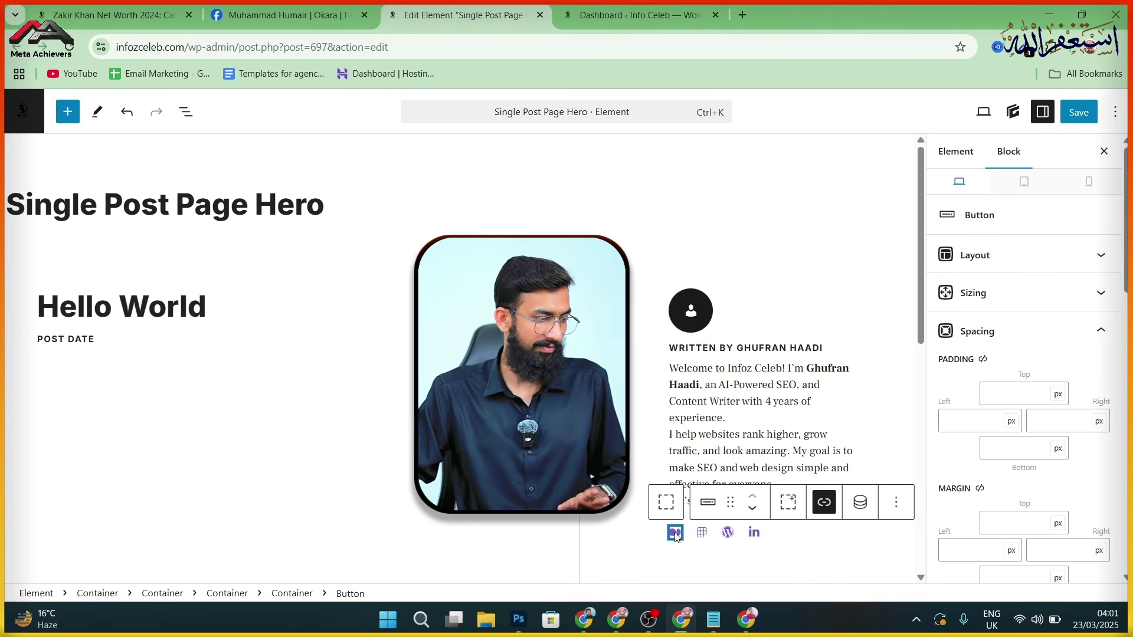
{"action": "left_click", "coordinate": [899, 506]}
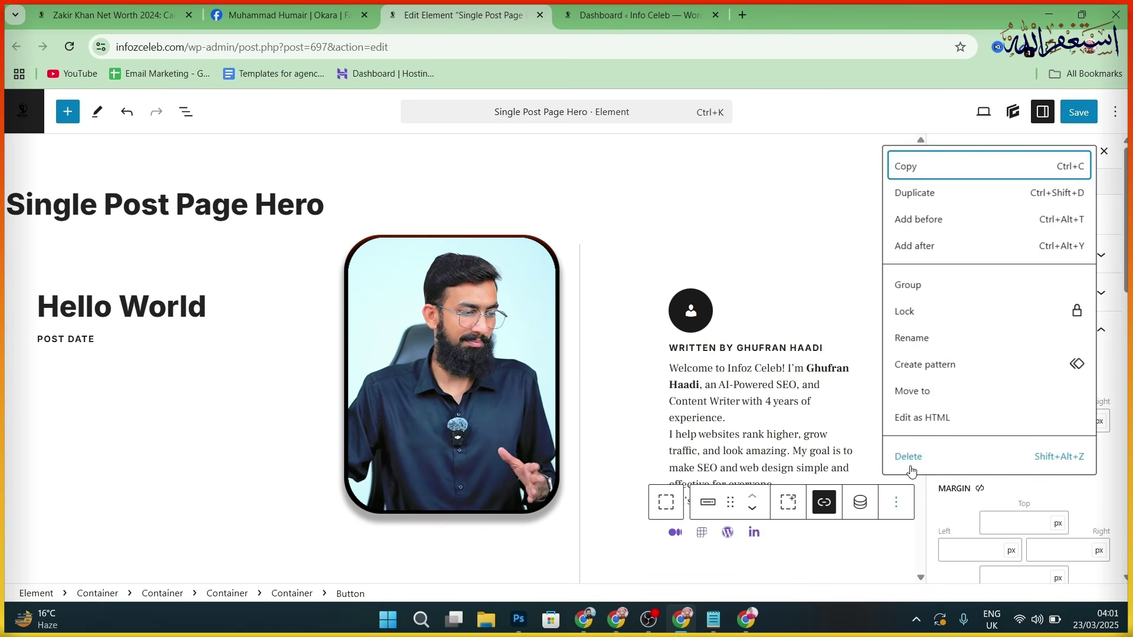
{"action": "left_click", "coordinate": [909, 456]}
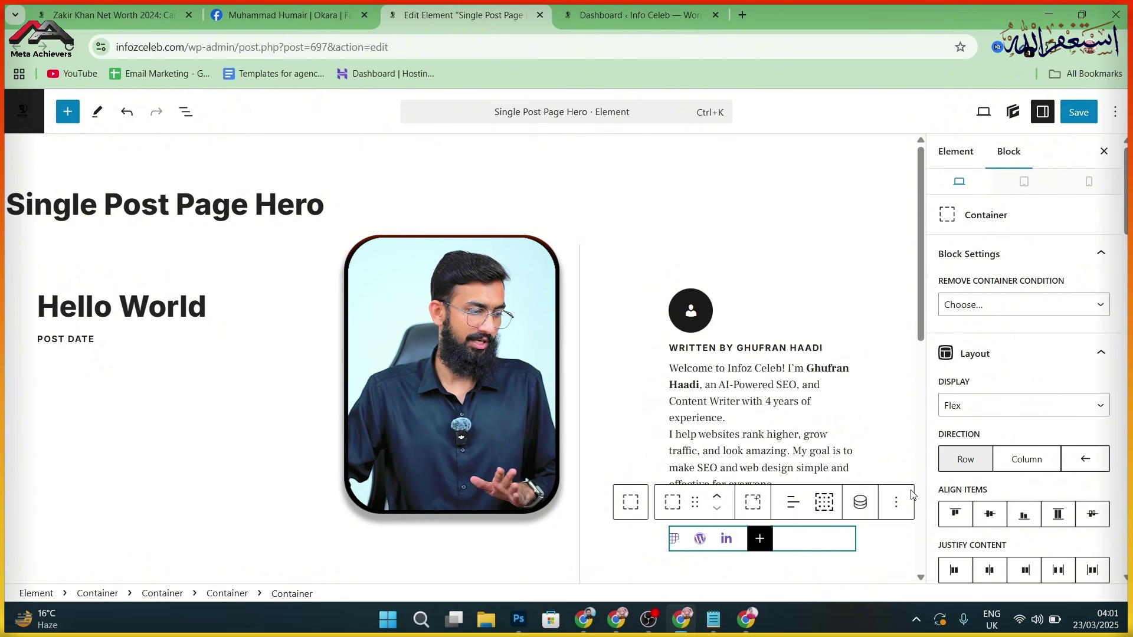
{"action": "left_click", "coordinate": [726, 539]}
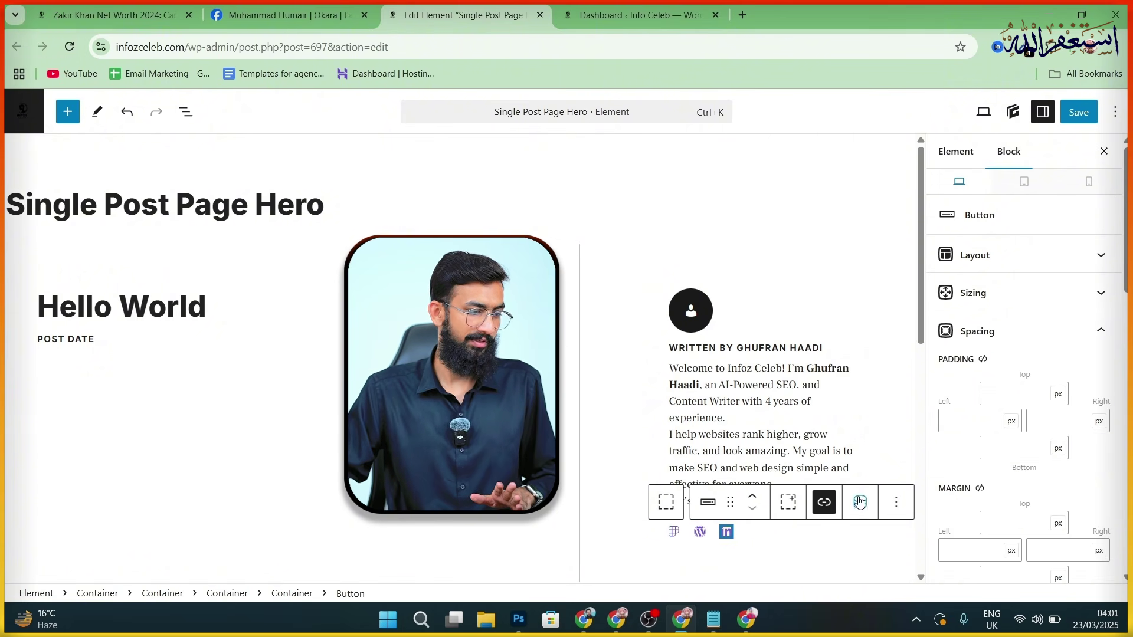
{"action": "left_click", "coordinate": [896, 503]}
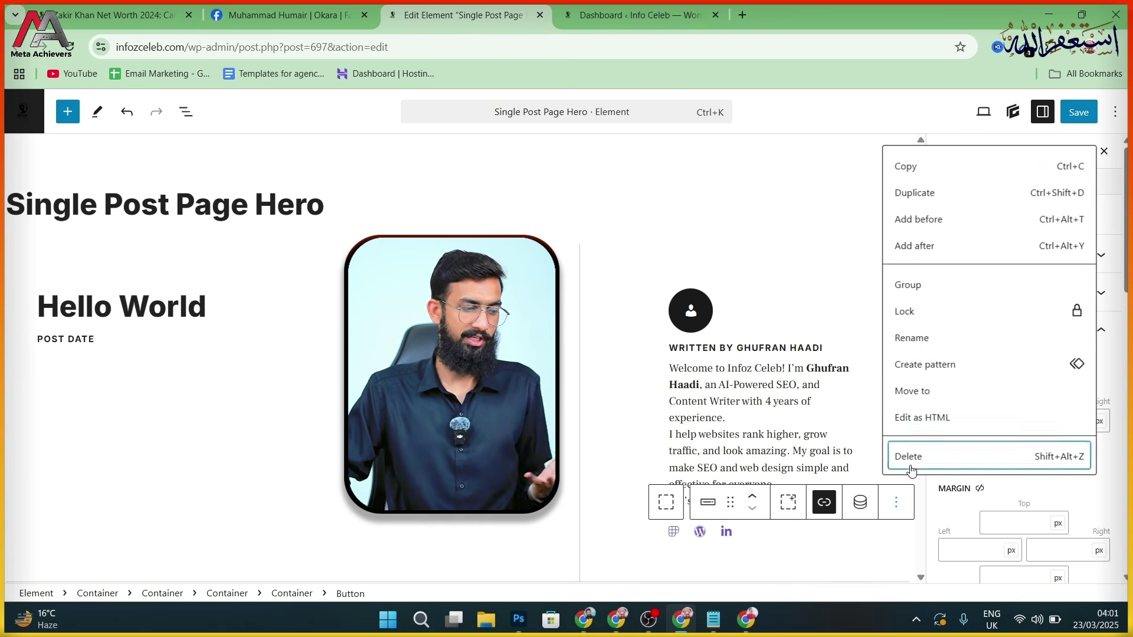
{"action": "left_click", "coordinate": [912, 459]}
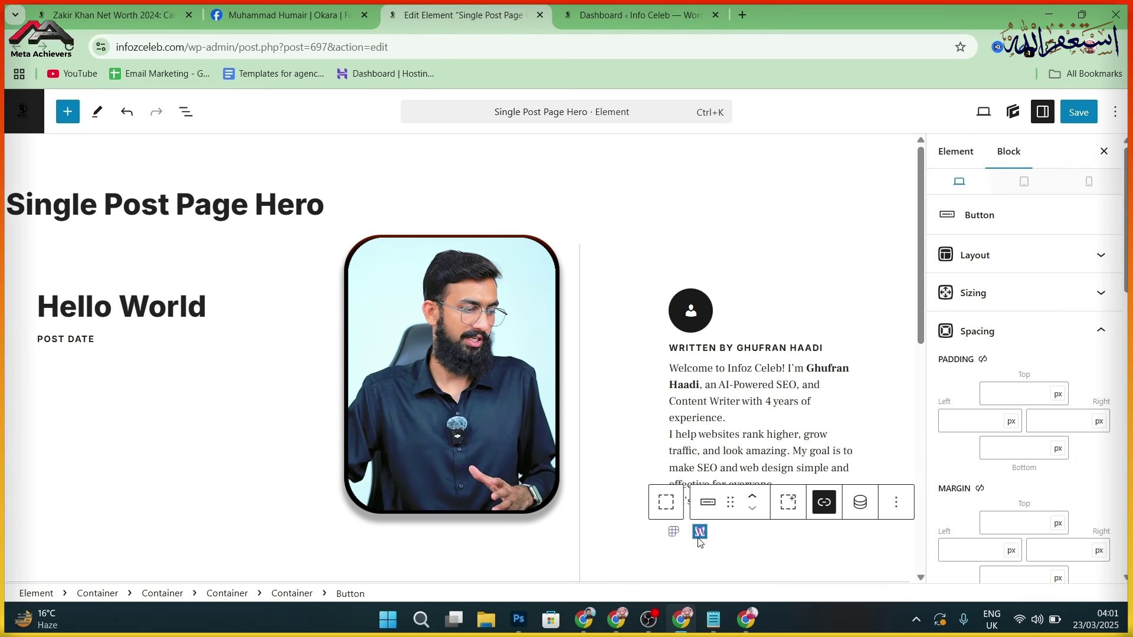
{"action": "left_click", "coordinate": [896, 503]}
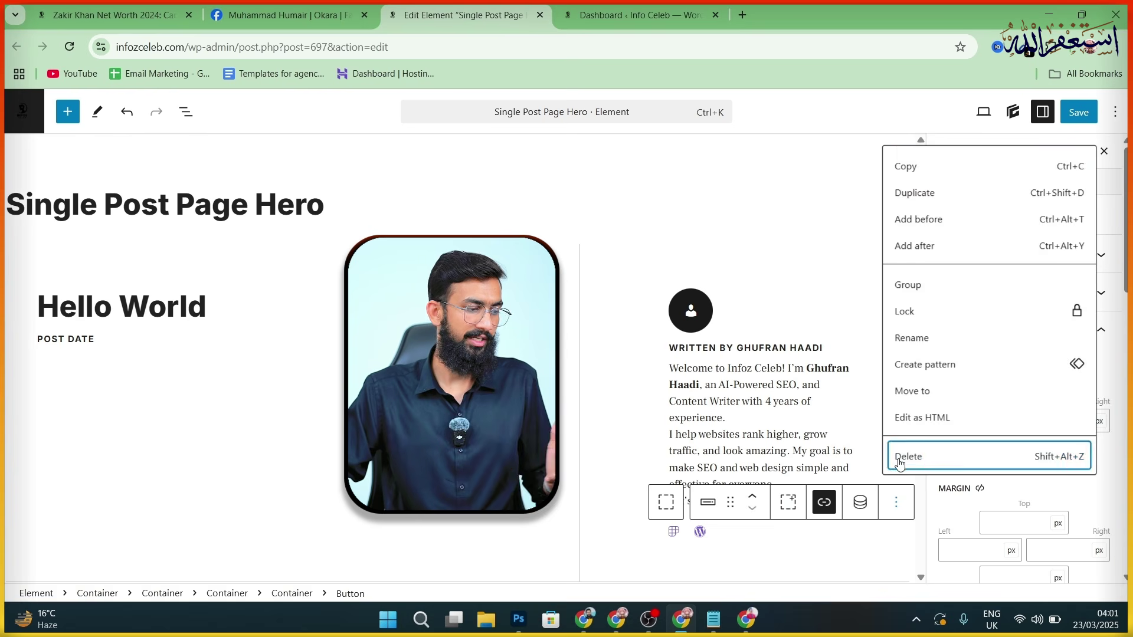
{"action": "left_click", "coordinate": [898, 458]}
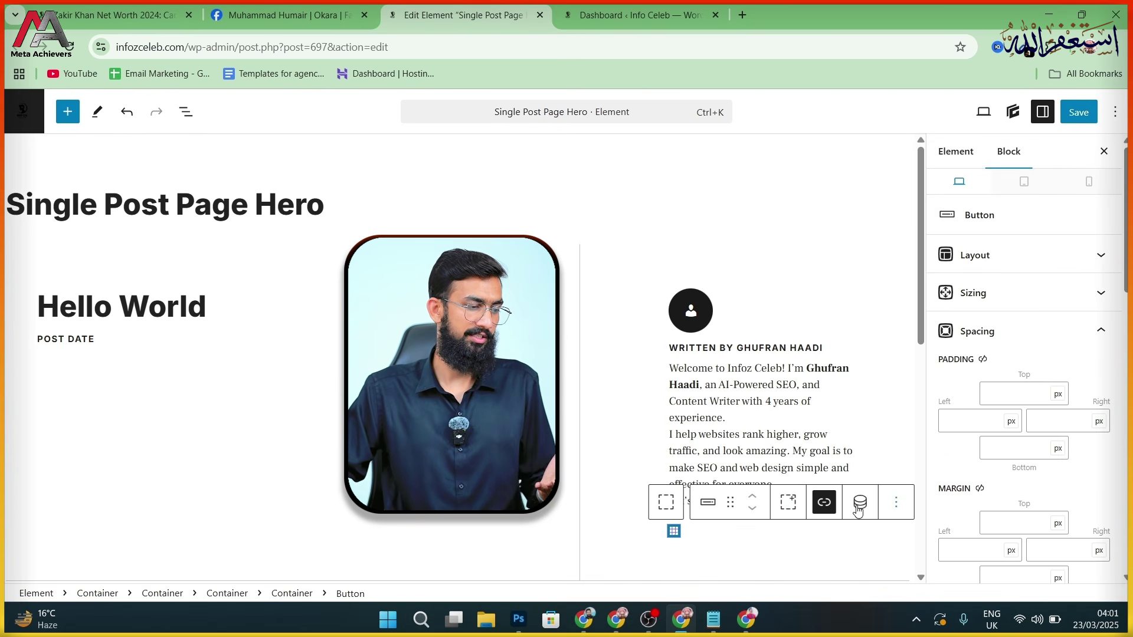
{"action": "left_click", "coordinate": [897, 503]}
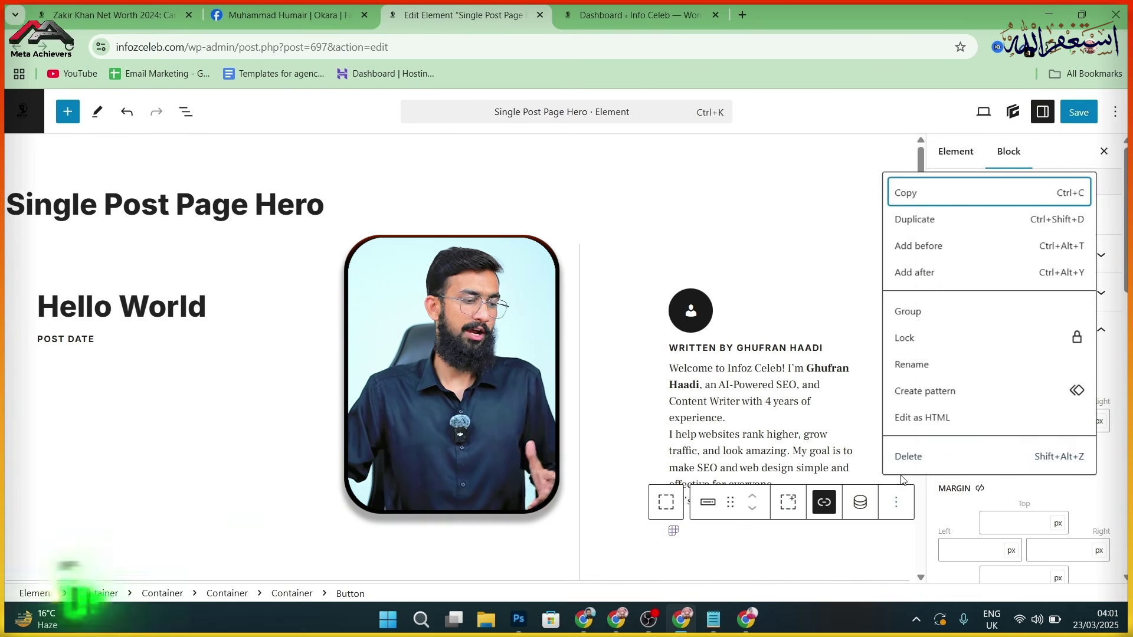
{"action": "left_click", "coordinate": [901, 457]}
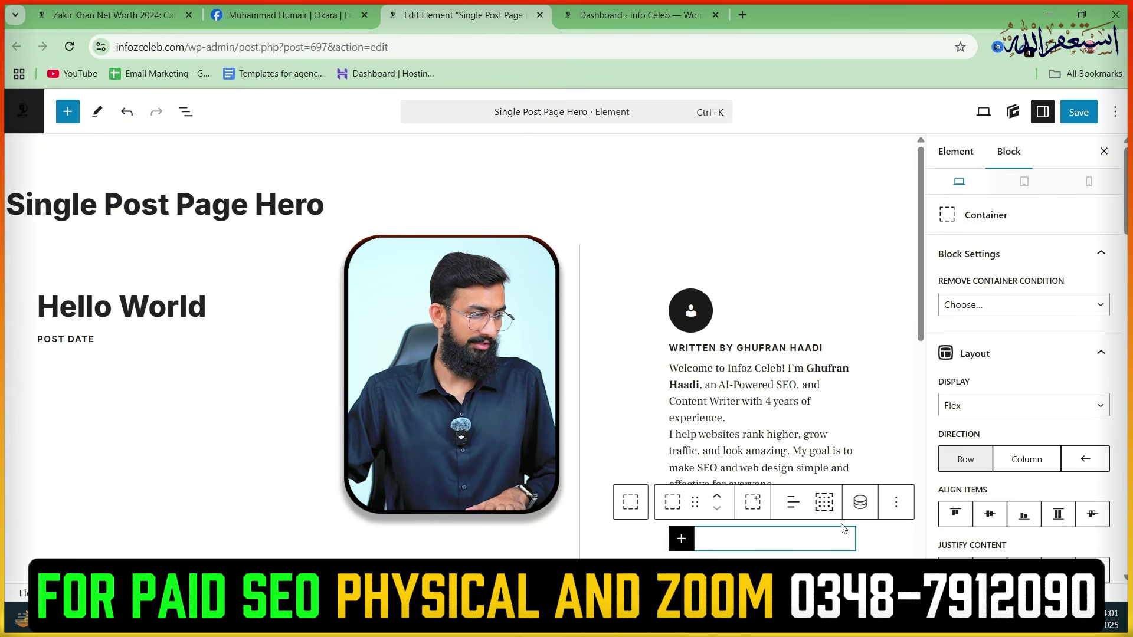
Make the bio's closing line 'Let’s achieve more together' bold.
{"action": "left_click", "coordinate": [870, 555]}
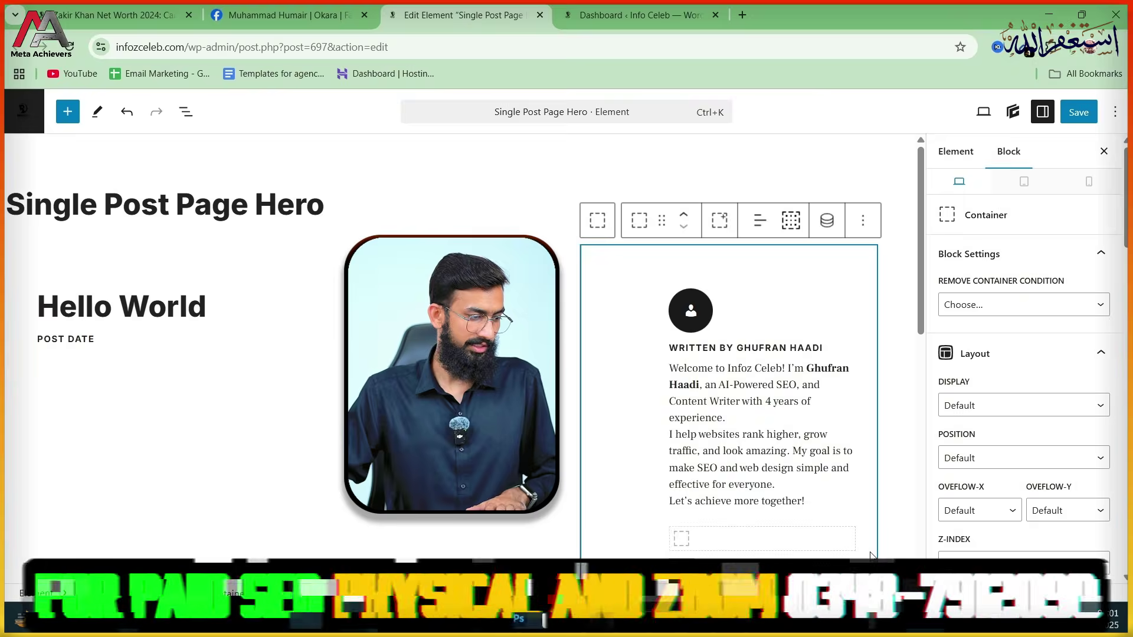
{"action": "left_click", "coordinate": [504, 368]}
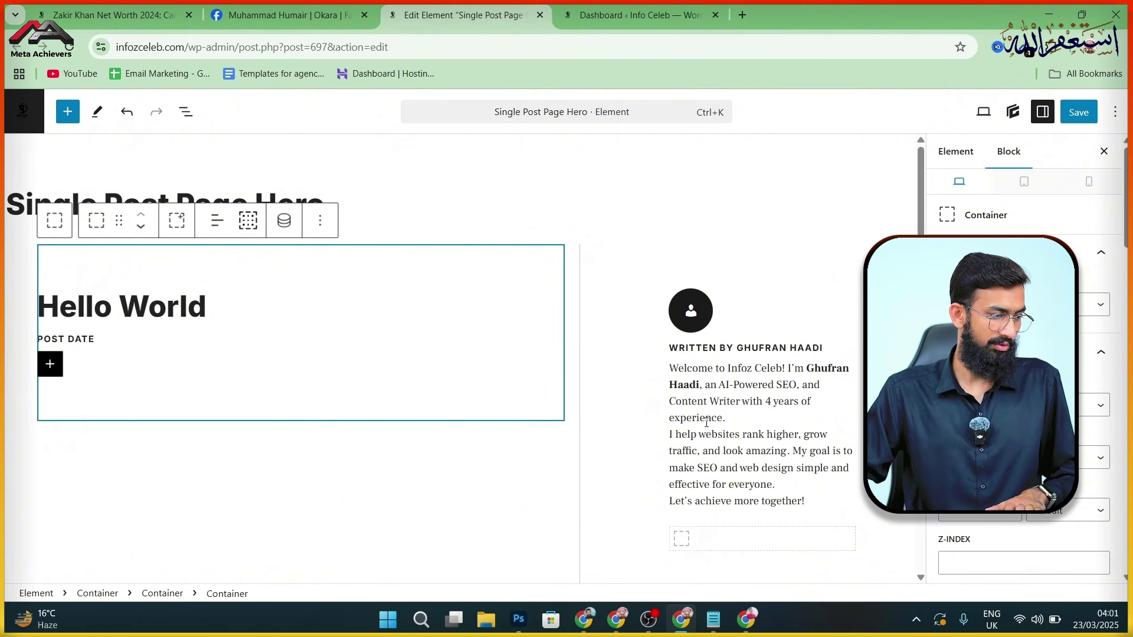
{"action": "left_click", "coordinate": [792, 501]}
{"action": "left_click_drag", "start_coordinate": [802, 502], "coordinate": [669, 502]}
{"action": "left_click", "coordinate": [780, 337]}
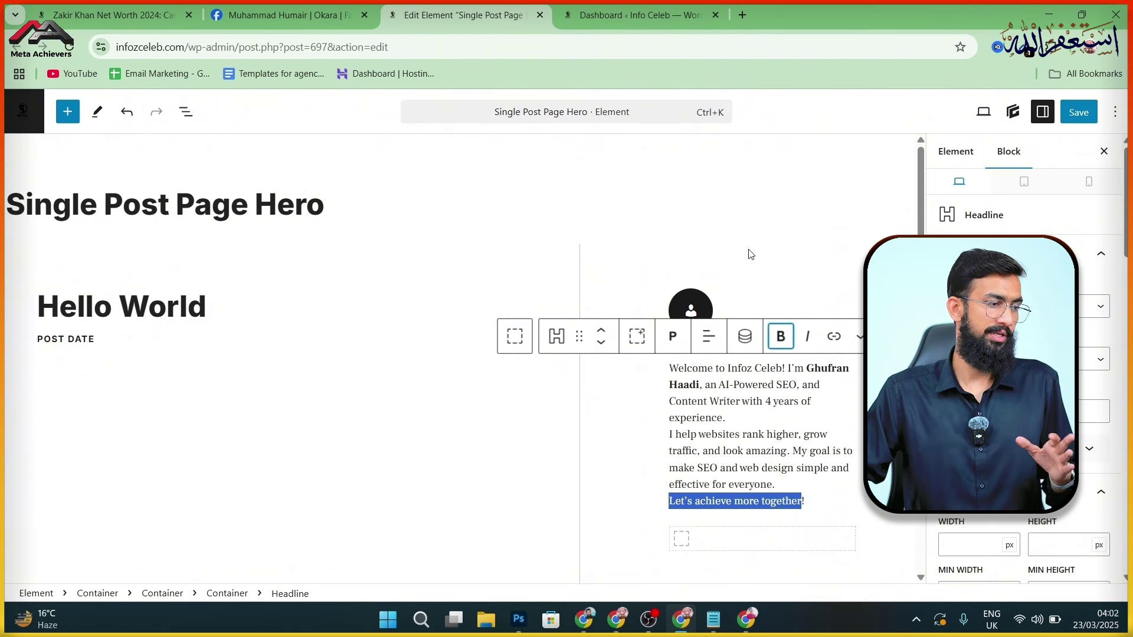
Save the hero element and return to the Dashboard tab.
{"action": "left_click", "coordinate": [571, 189]}
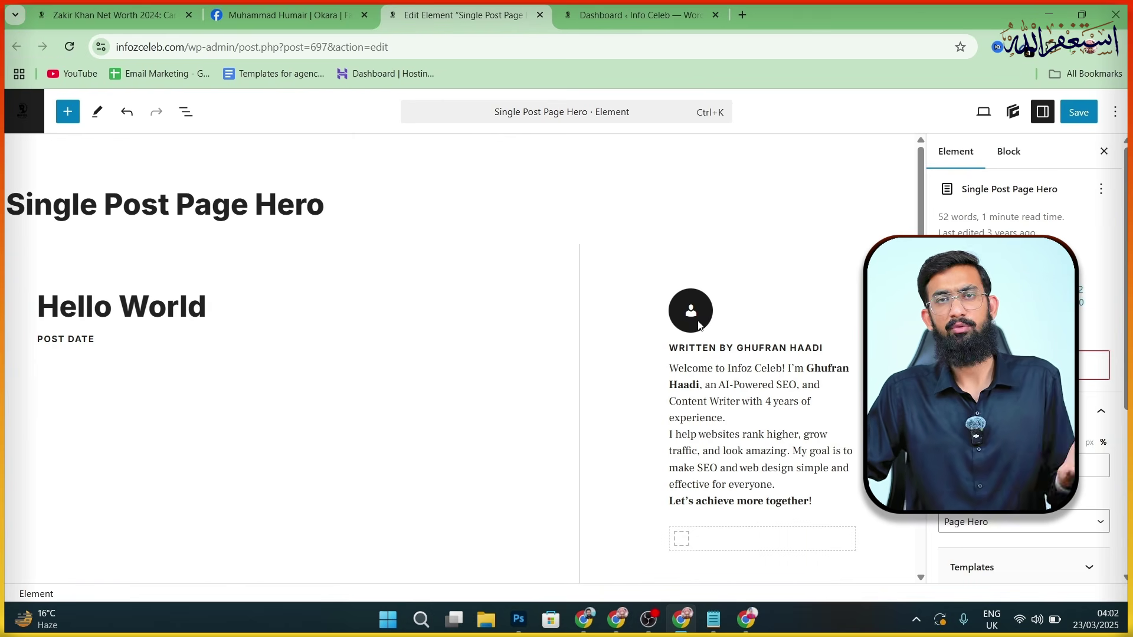
{"action": "left_click", "coordinate": [1079, 112]}
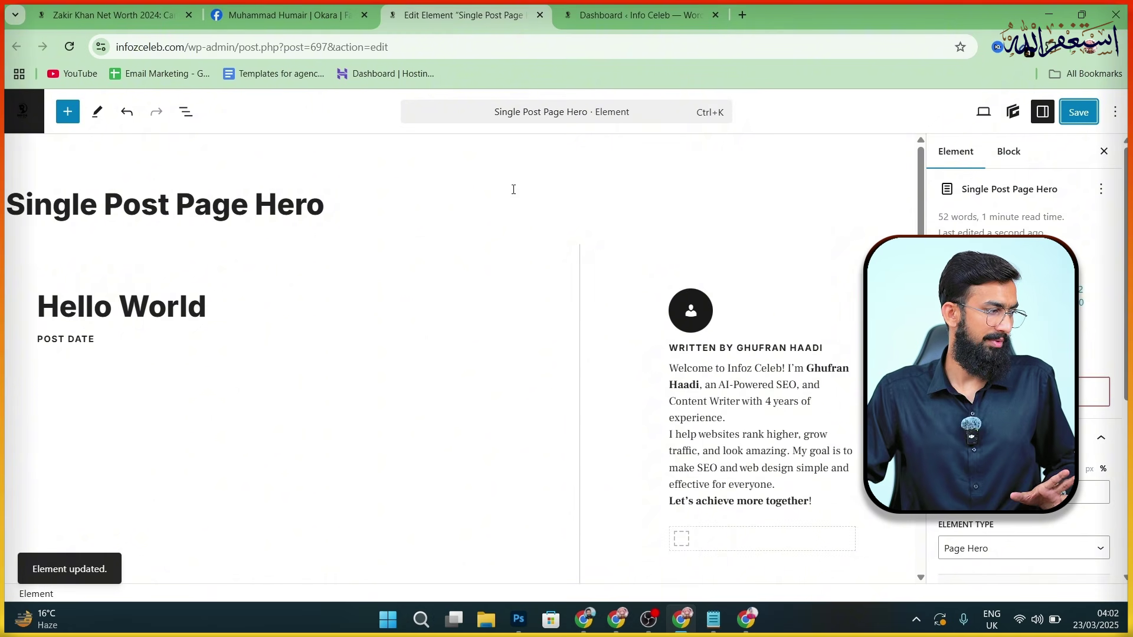
{"action": "left_click", "coordinate": [634, 14]}
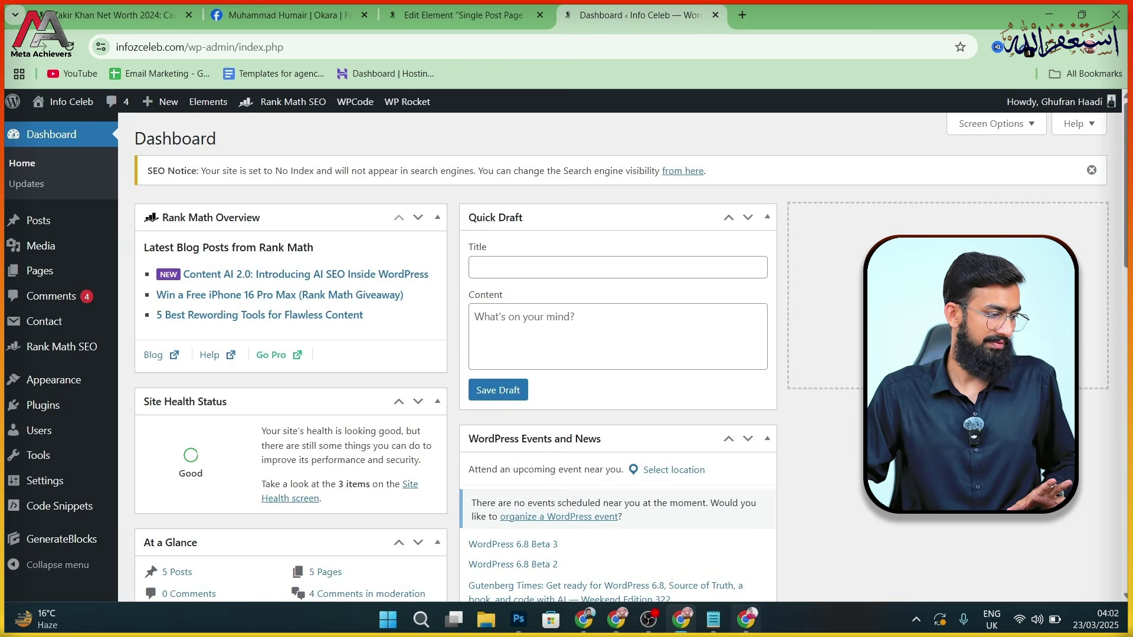
Look over the live post in the other browser window, then save the hero element again.
{"action": "key", "text": "alt+Tab"}
{"action": "scroll", "coordinate": [789, 361], "scroll_direction": "up", "scroll_amount": 6}
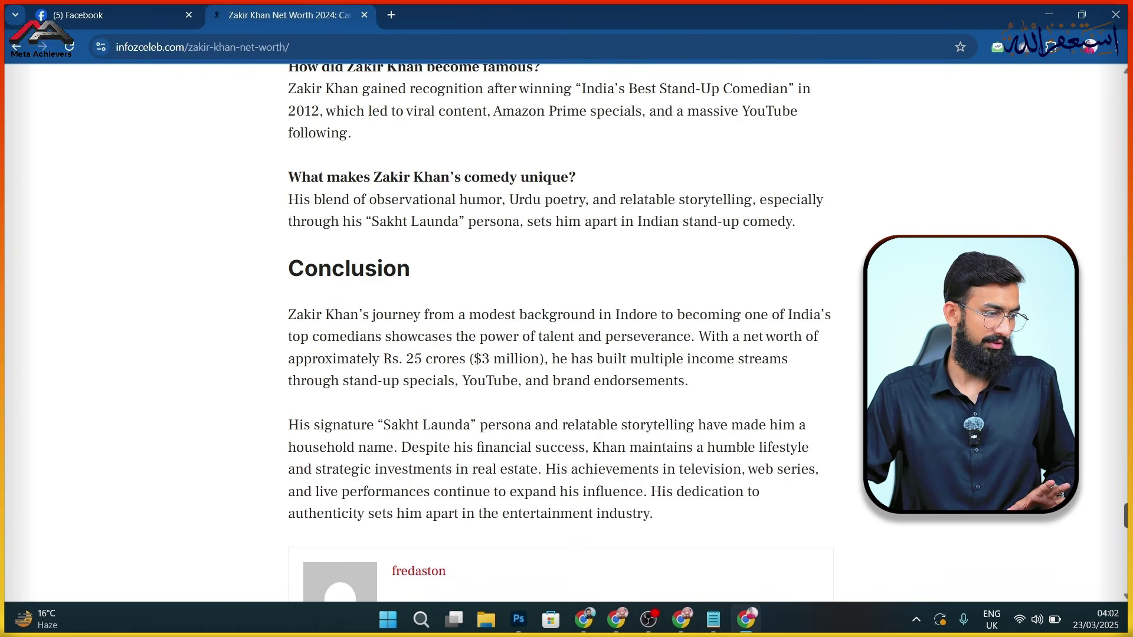
{"action": "scroll", "coordinate": [844, 237], "scroll_direction": "up", "scroll_amount": 20}
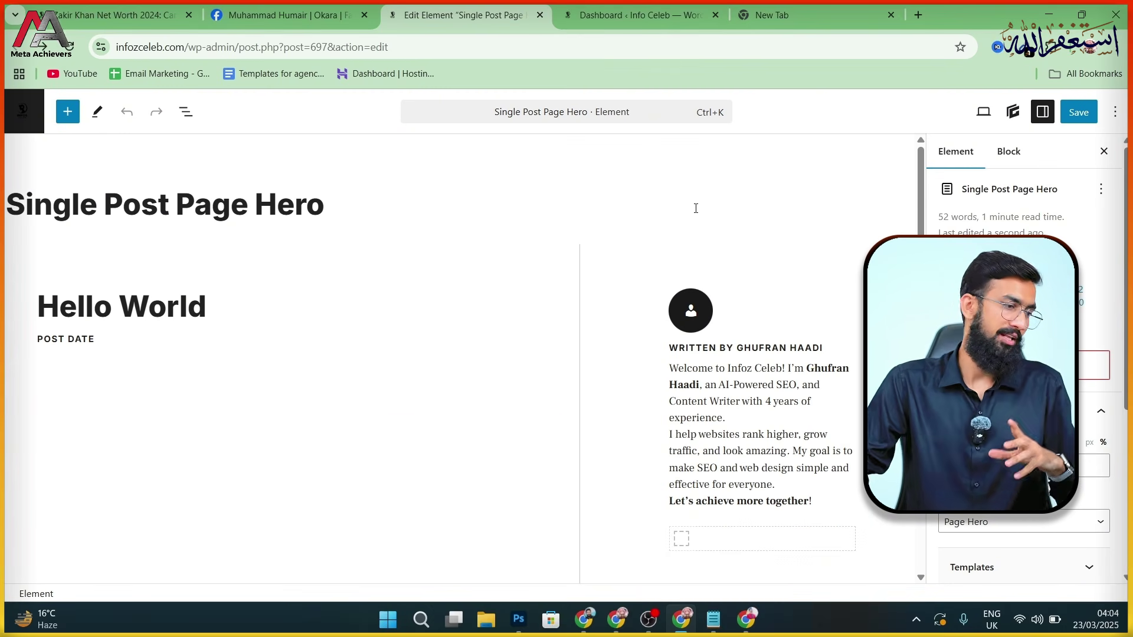
{"action": "left_click", "coordinate": [1077, 116]}
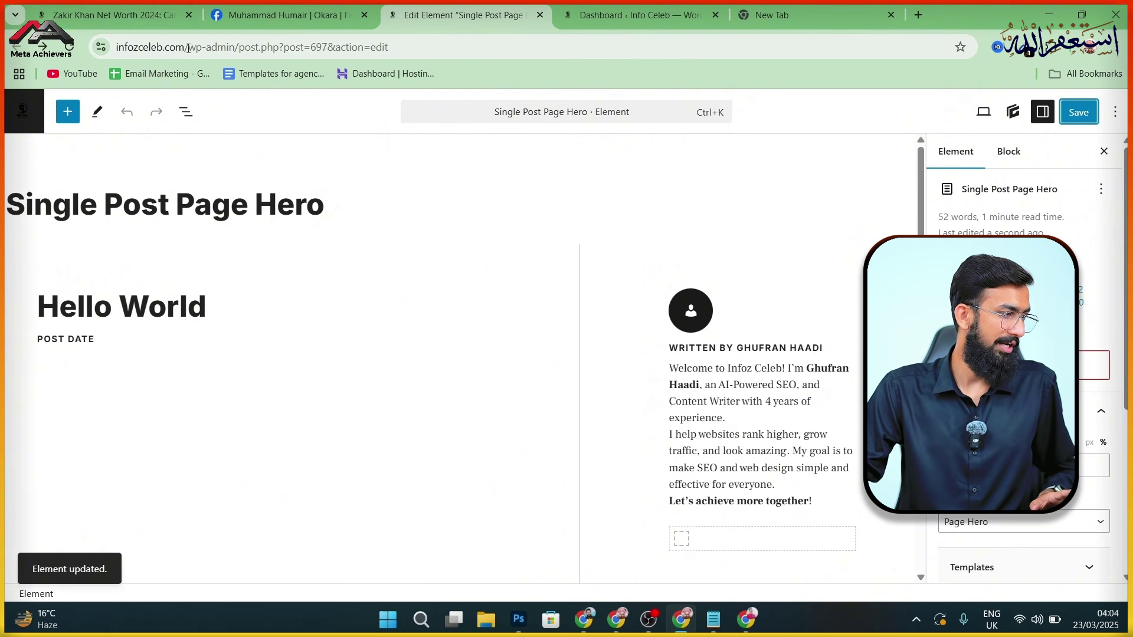
Go to the site homepage and open the Isla Moon Net Worth article.
{"action": "left_click_drag", "start_coordinate": [188, 48], "coordinate": [488, 47]}
{"action": "key", "text": "BackSpace"}
{"action": "key", "text": "Return"}
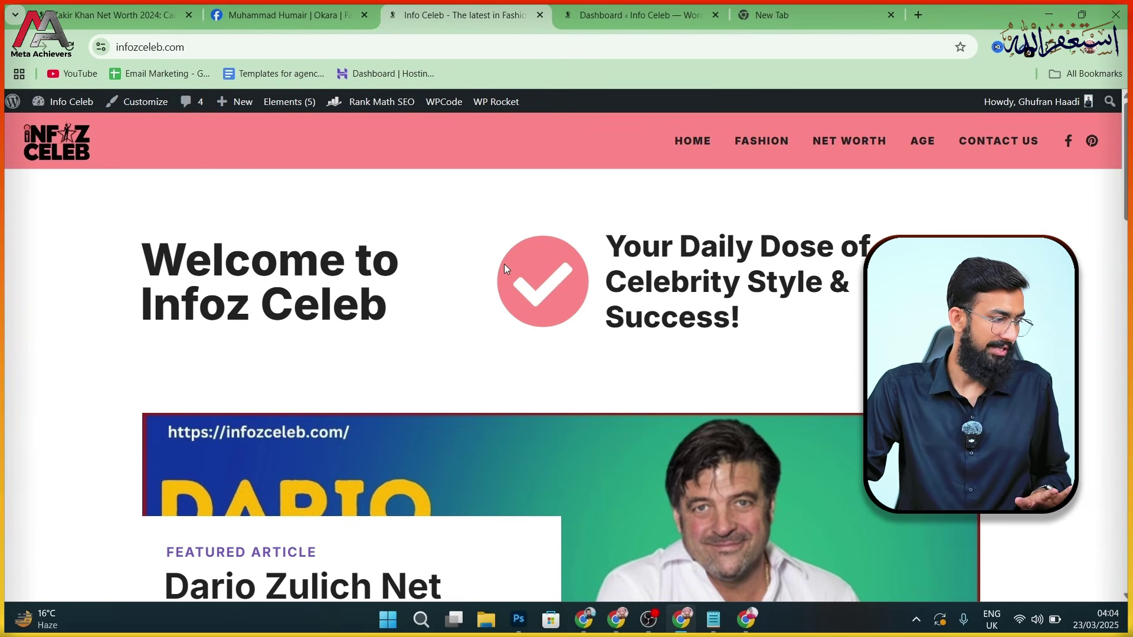
{"action": "scroll", "coordinate": [504, 264], "scroll_direction": "down", "scroll_amount": 8}
{"action": "scroll", "coordinate": [504, 264], "scroll_direction": "down", "scroll_amount": 3}
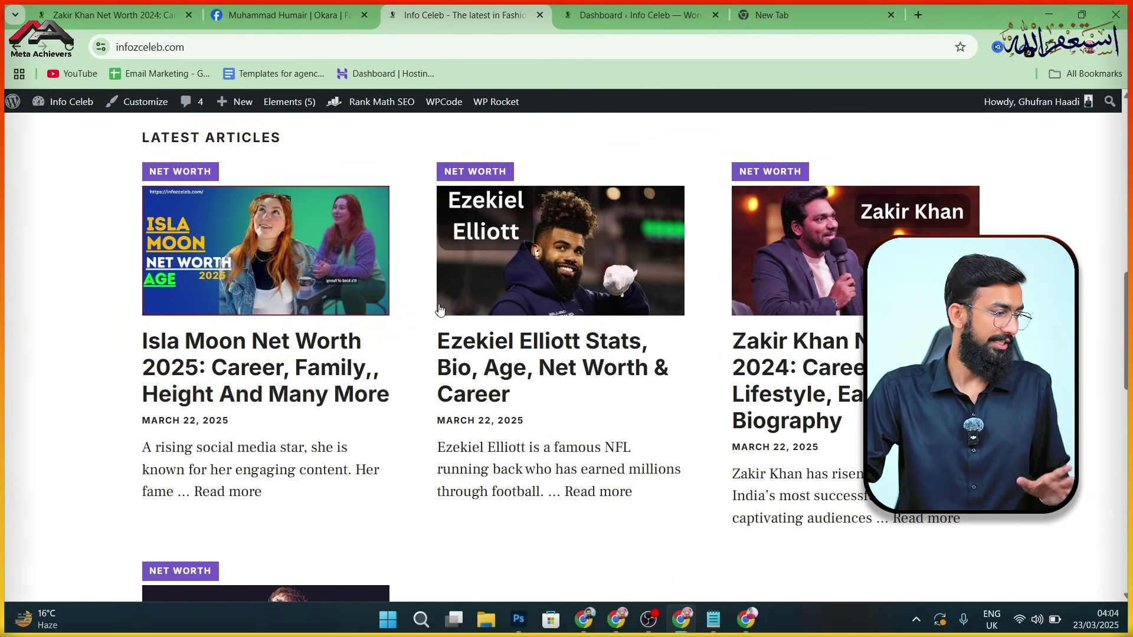
{"action": "left_click", "coordinate": [269, 345]}
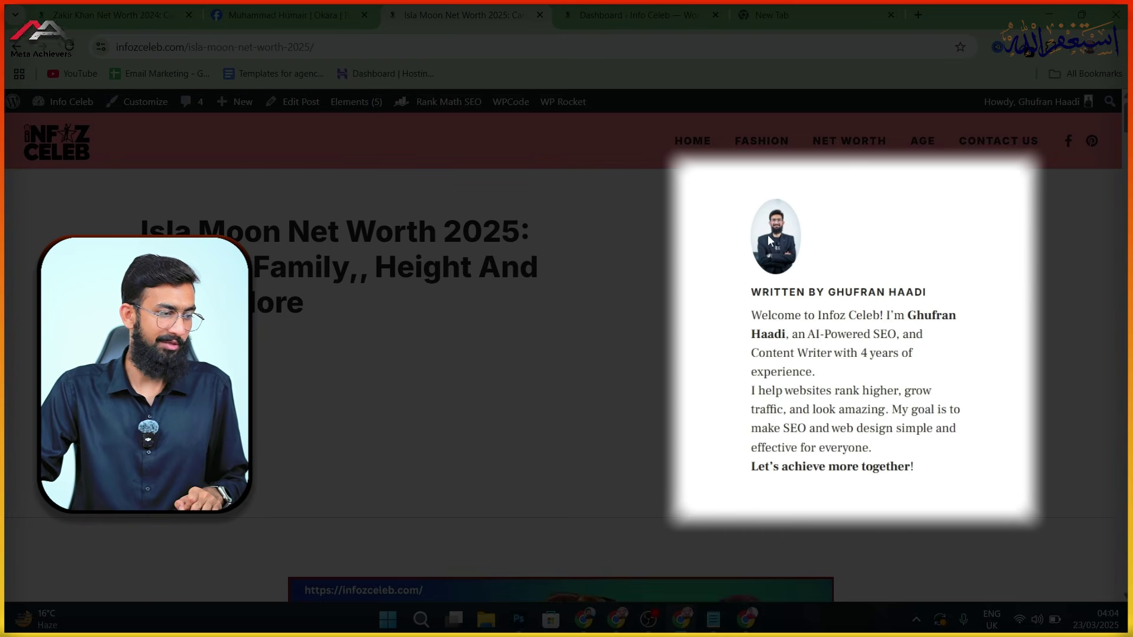
Check the post's author hero and bio box, then bring the Zakir Khan post window forward.
{"action": "left_click_drag", "start_coordinate": [750, 285], "coordinate": [931, 470]}
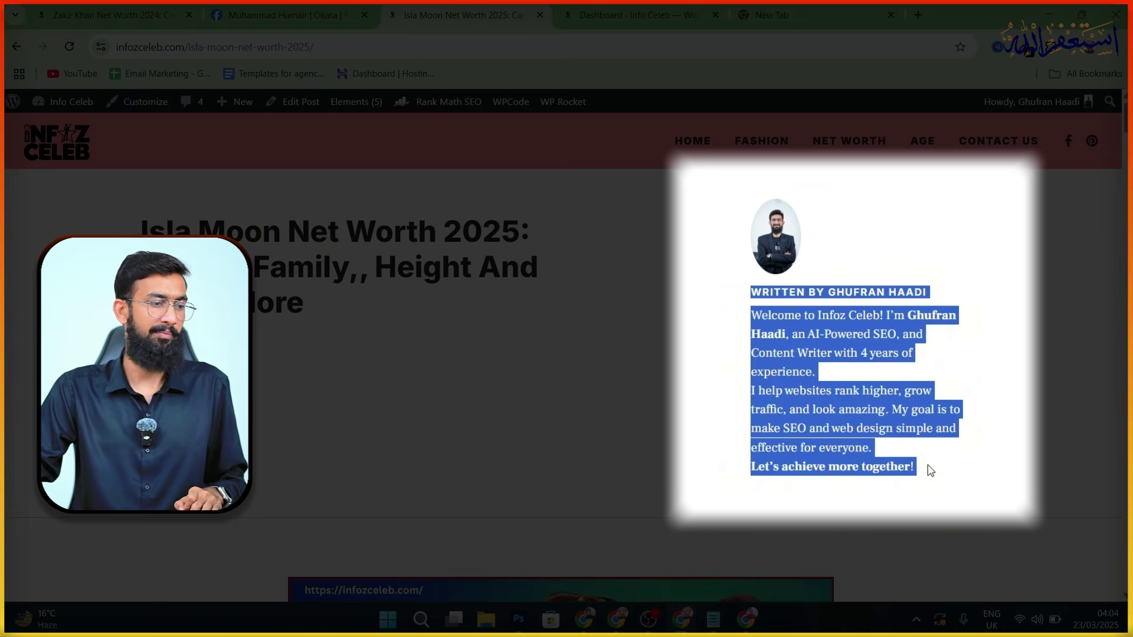
{"action": "left_click", "coordinate": [929, 465]}
{"action": "scroll", "coordinate": [898, 412], "scroll_direction": "down", "scroll_amount": 5}
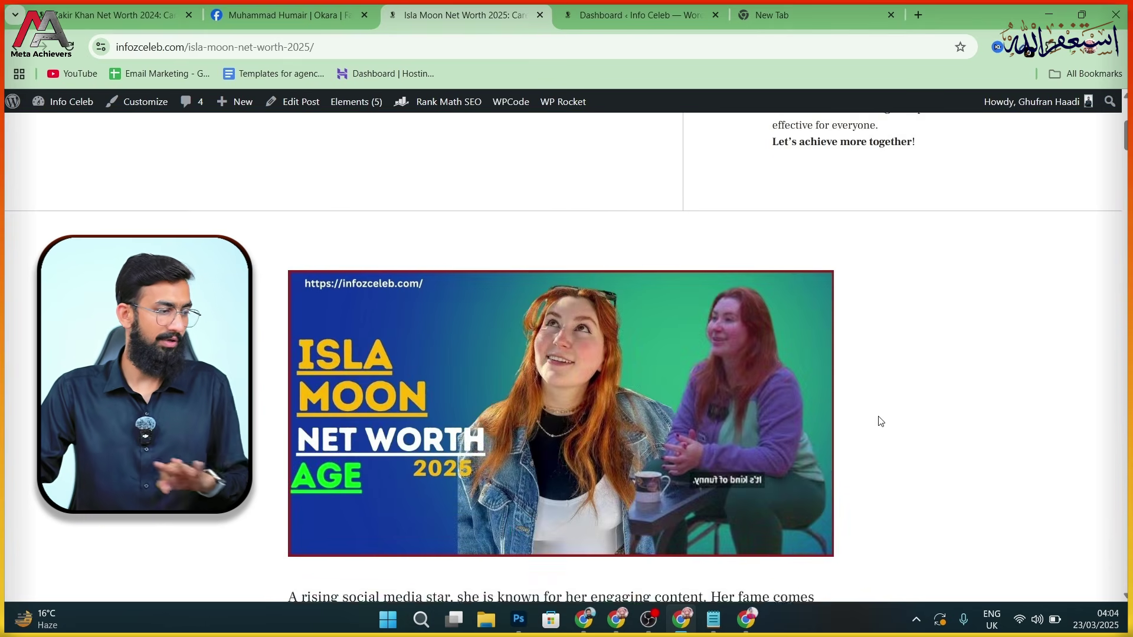
{"action": "scroll", "coordinate": [872, 413], "scroll_direction": "down", "scroll_amount": 5}
{"action": "scroll", "coordinate": [561, 361], "scroll_direction": "down", "scroll_amount": 20}
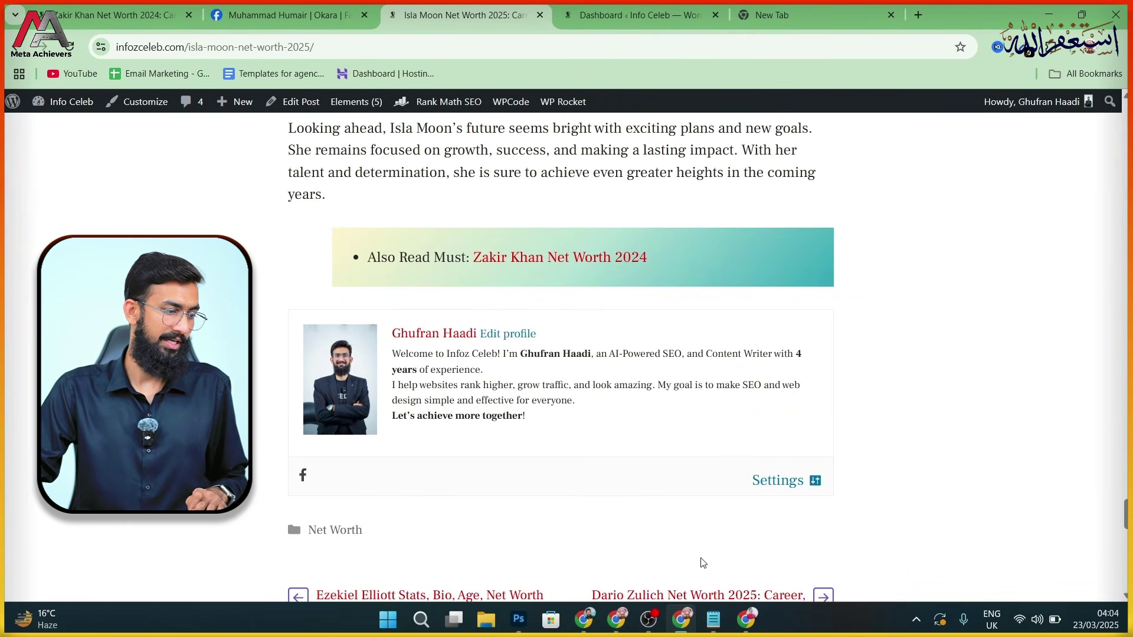
{"action": "left_click", "coordinate": [744, 618]}
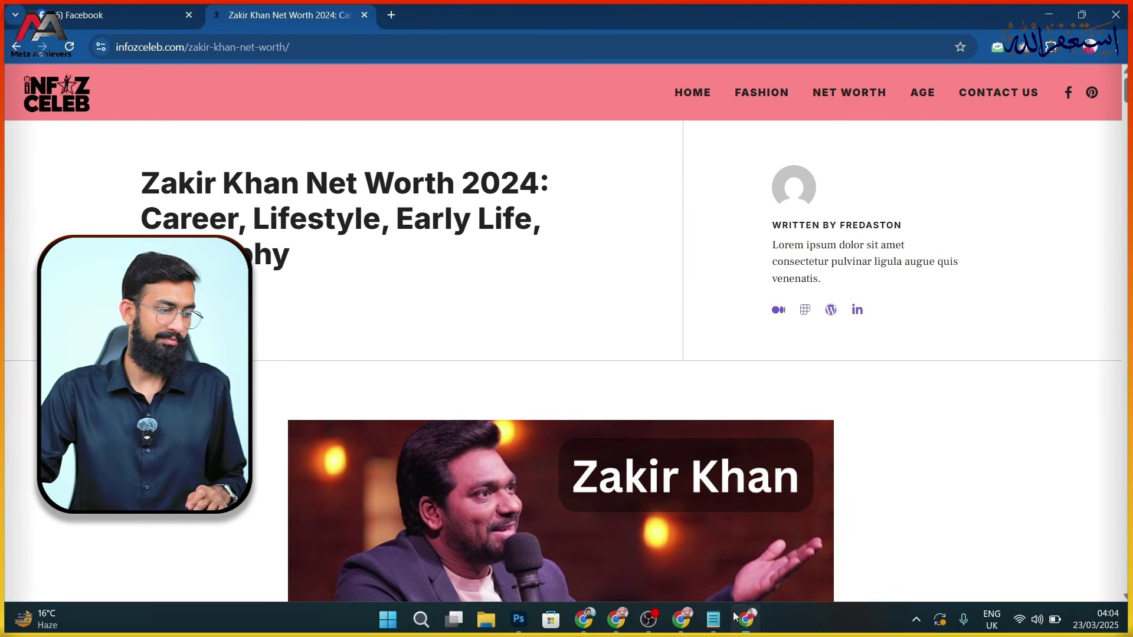
Reload the Zakir Khan post, then go to the homepage and open the Ezekiel Elliott article.
{"action": "left_click", "coordinate": [68, 51]}
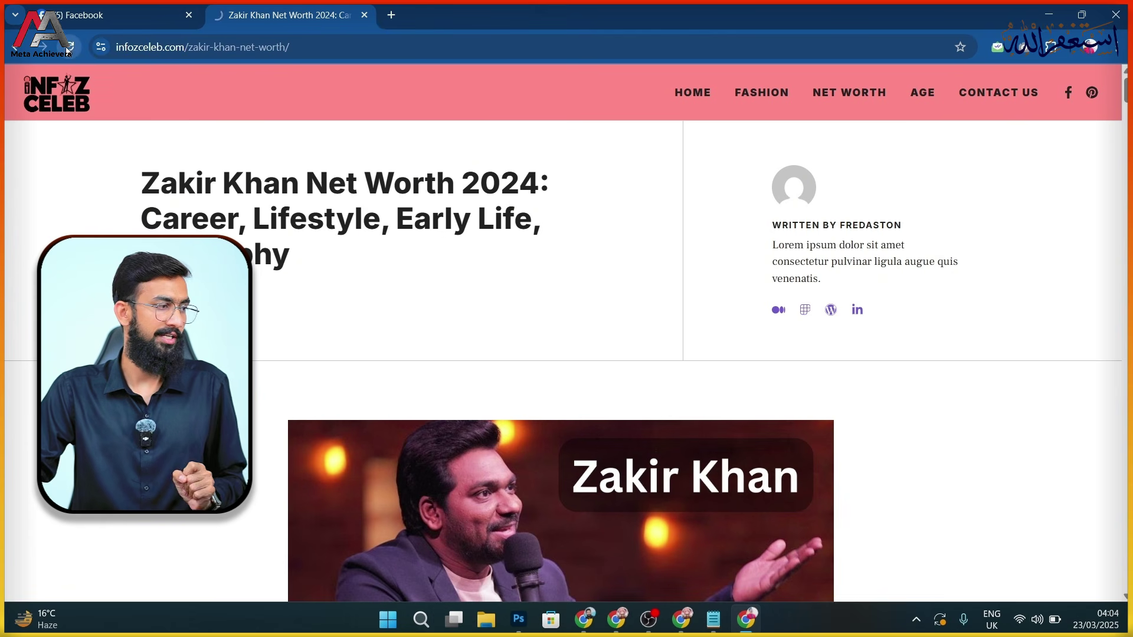
{"action": "left_click", "coordinate": [195, 51]}
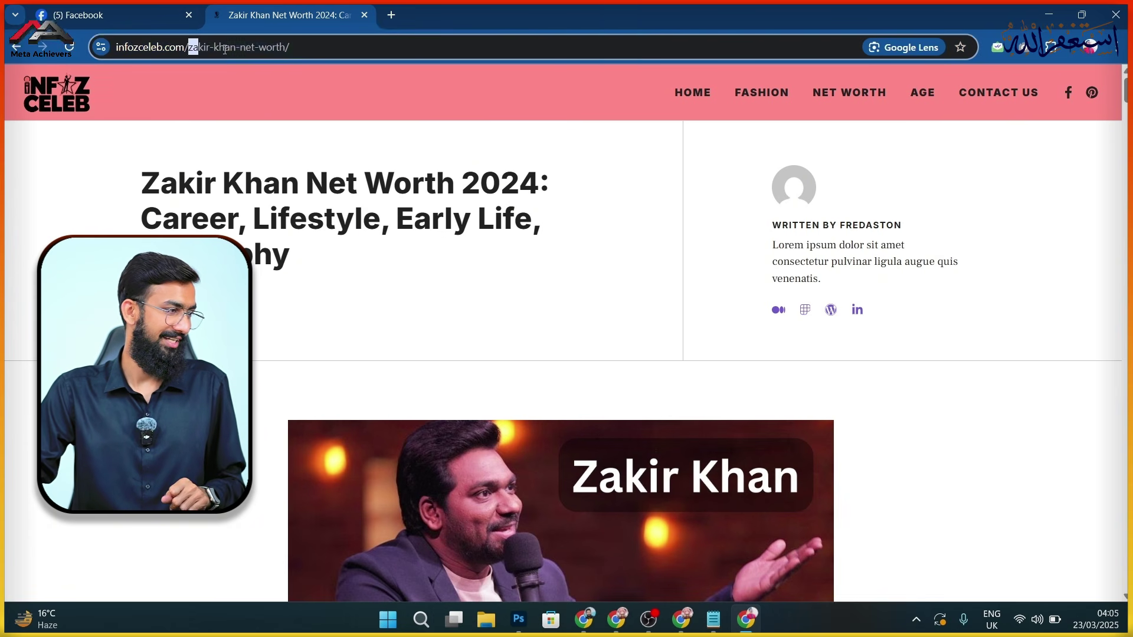
{"action": "left_click_drag", "start_coordinate": [223, 47], "coordinate": [422, 41]}
{"action": "key", "text": "BackSpace"}
{"action": "key", "text": "Return"}
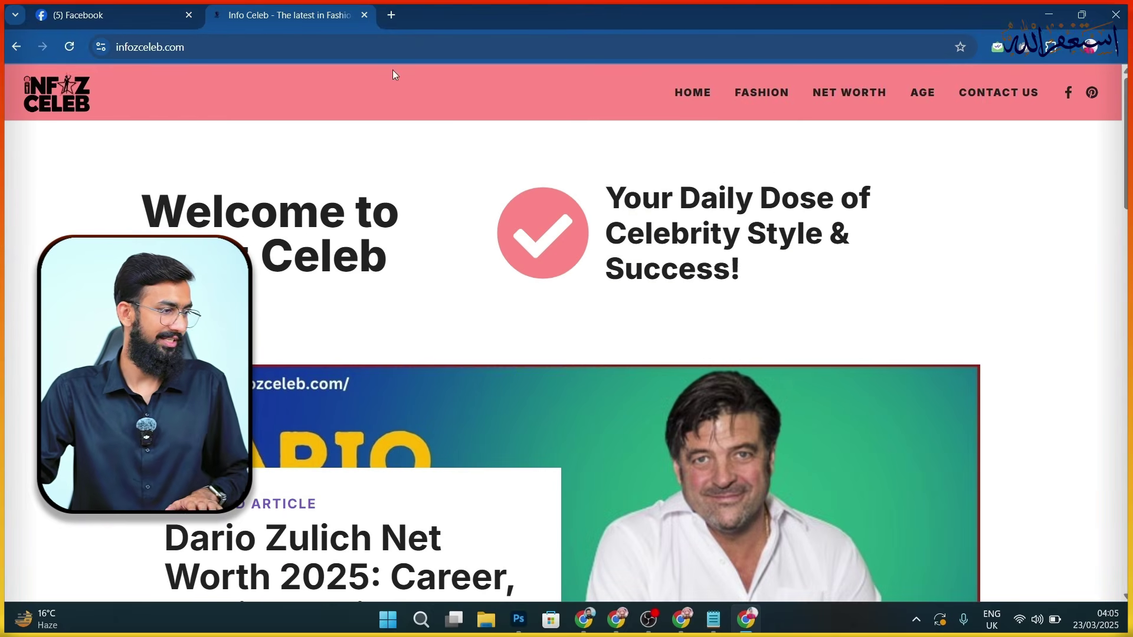
{"action": "scroll", "coordinate": [578, 505], "scroll_direction": "down", "scroll_amount": 8}
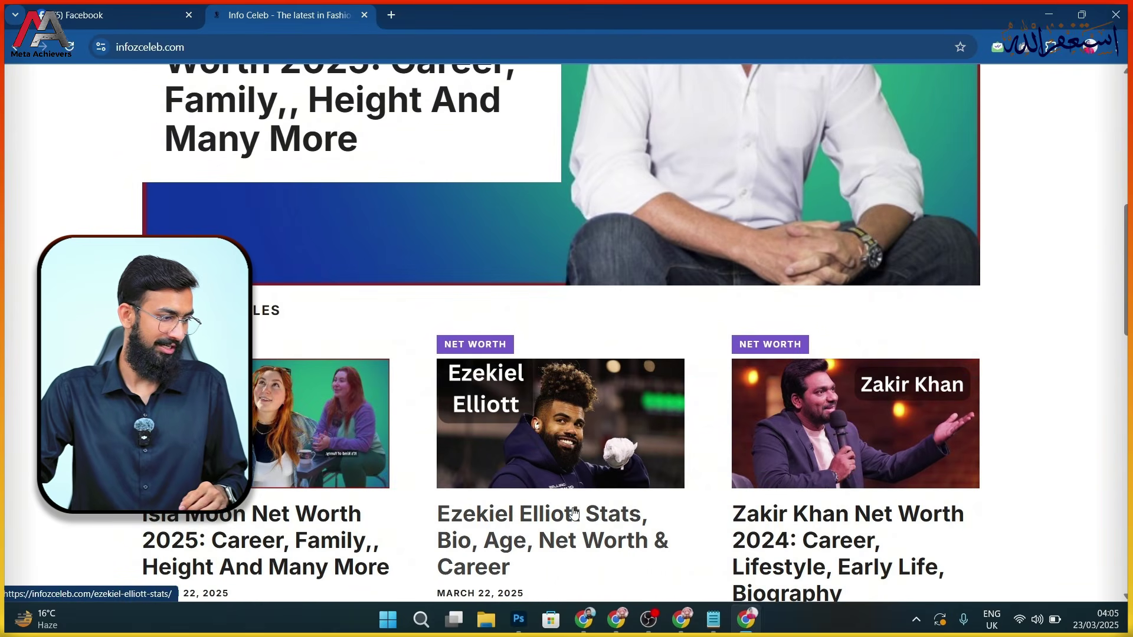
{"action": "left_click", "coordinate": [576, 513]}
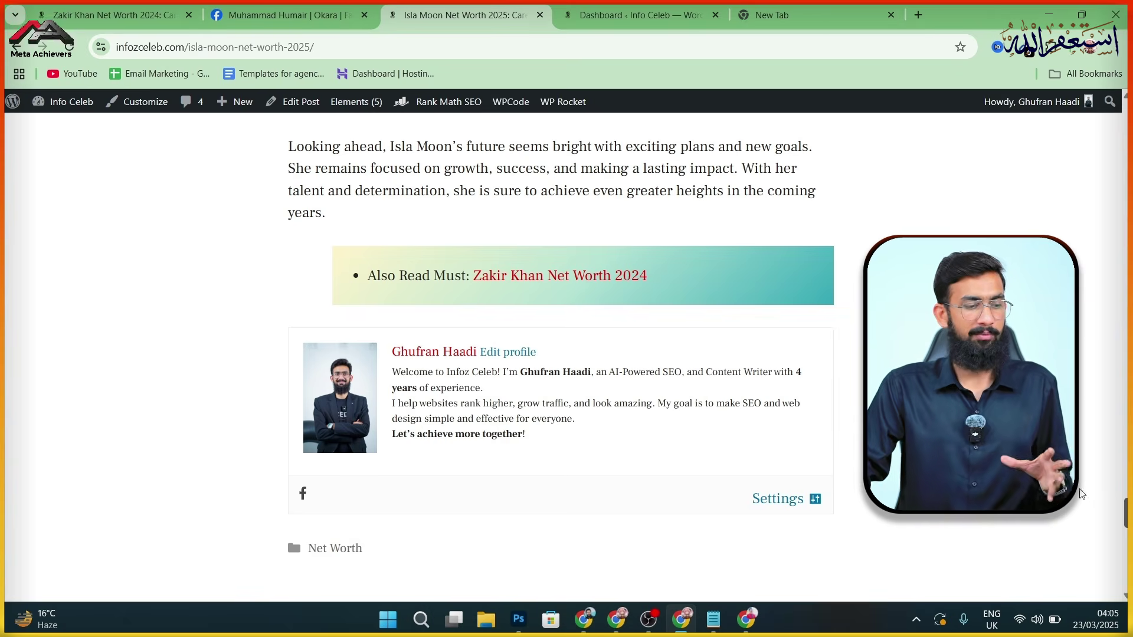
{"action": "left_click_drag", "start_coordinate": [1124, 512], "coordinate": [1125, 116]}
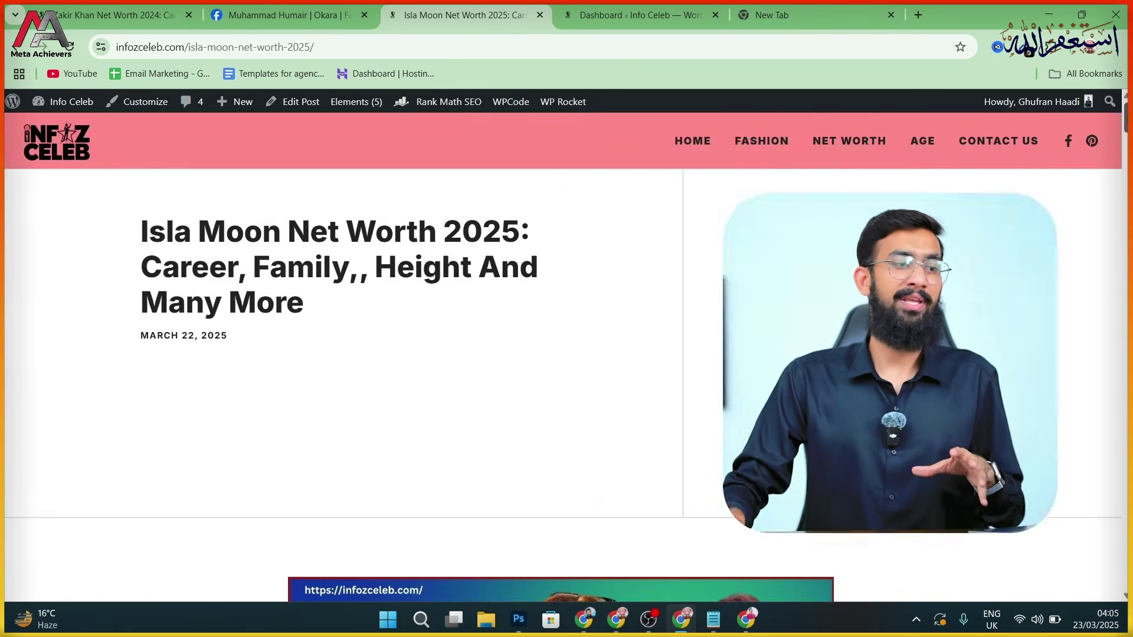